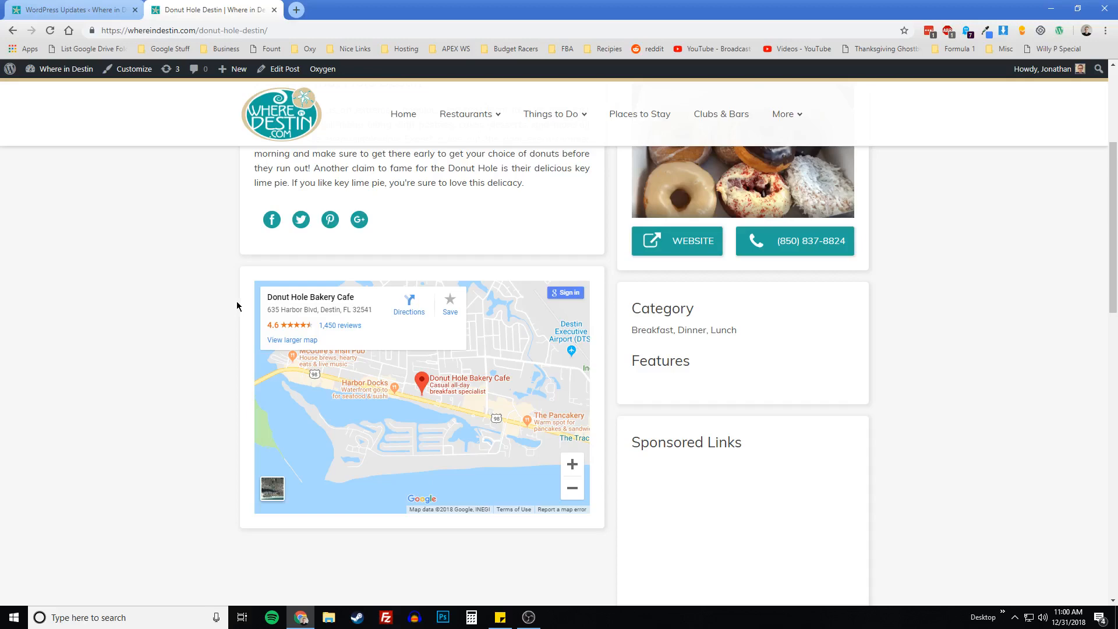
Open the Donut Hole Destin post for editing in a new browser tab placed ahead of the live page
scroll(237, 306, up, 4)
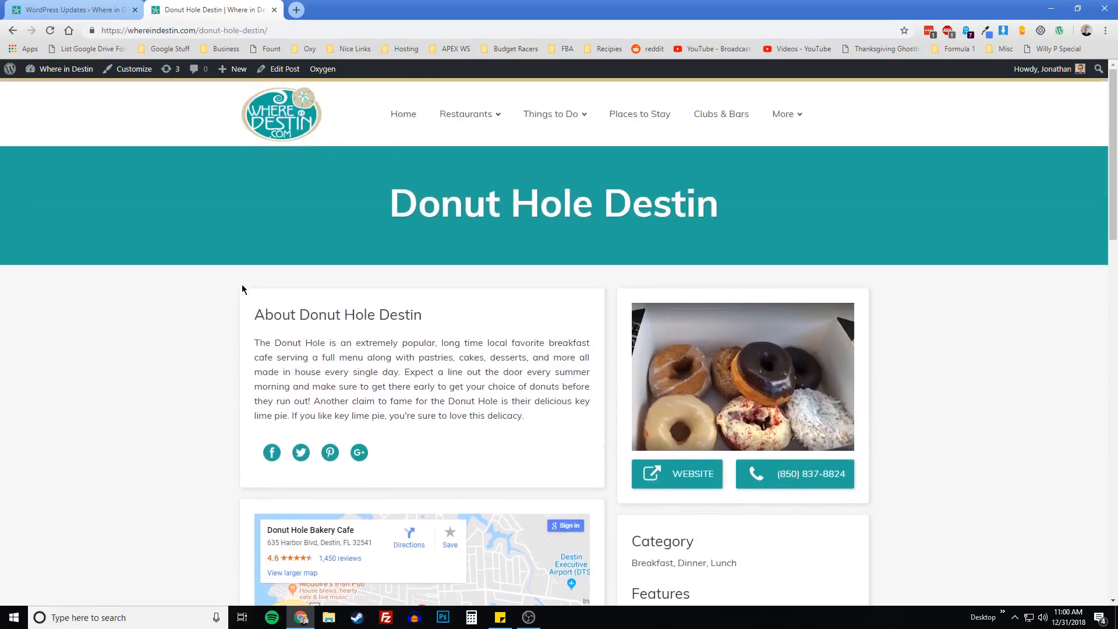
scroll(241, 288, down, 3)
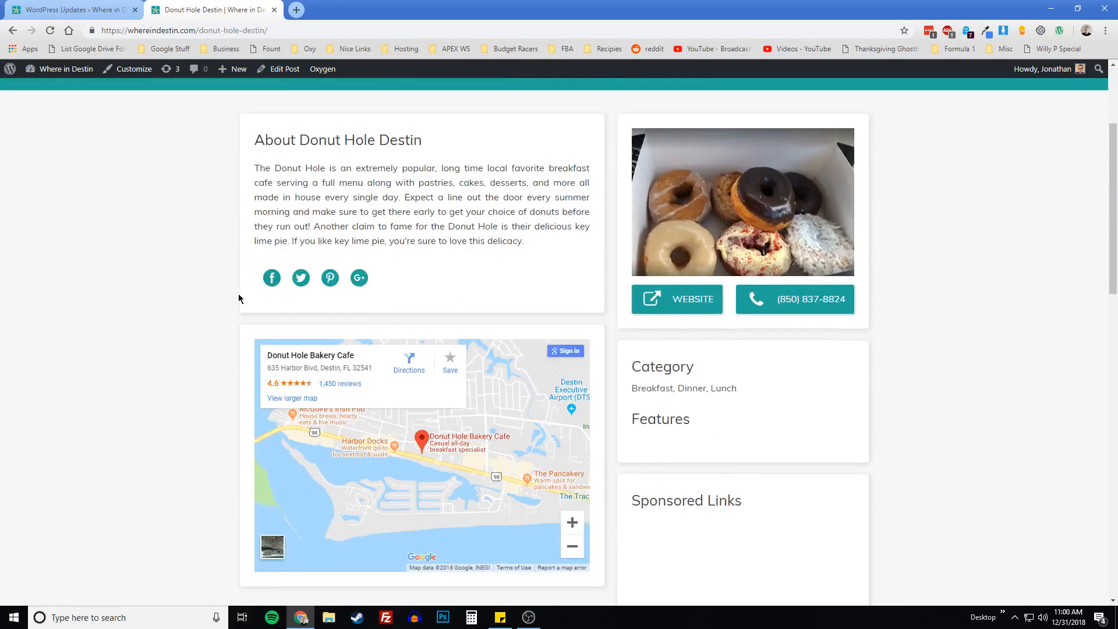
middle_click(280, 69)
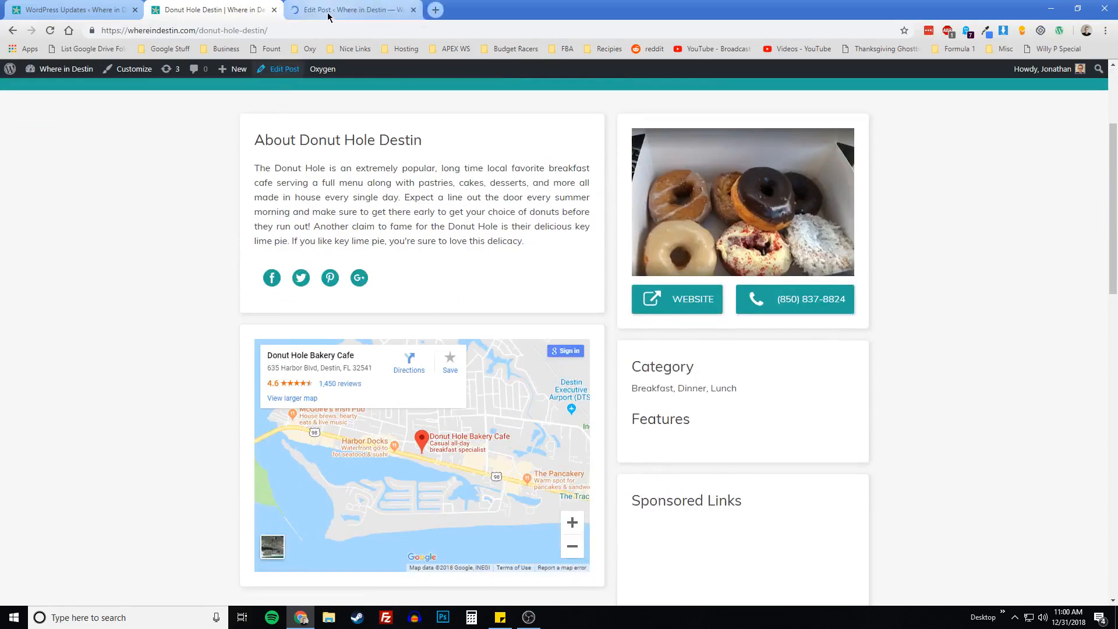
drag(340, 10, 224, 9)
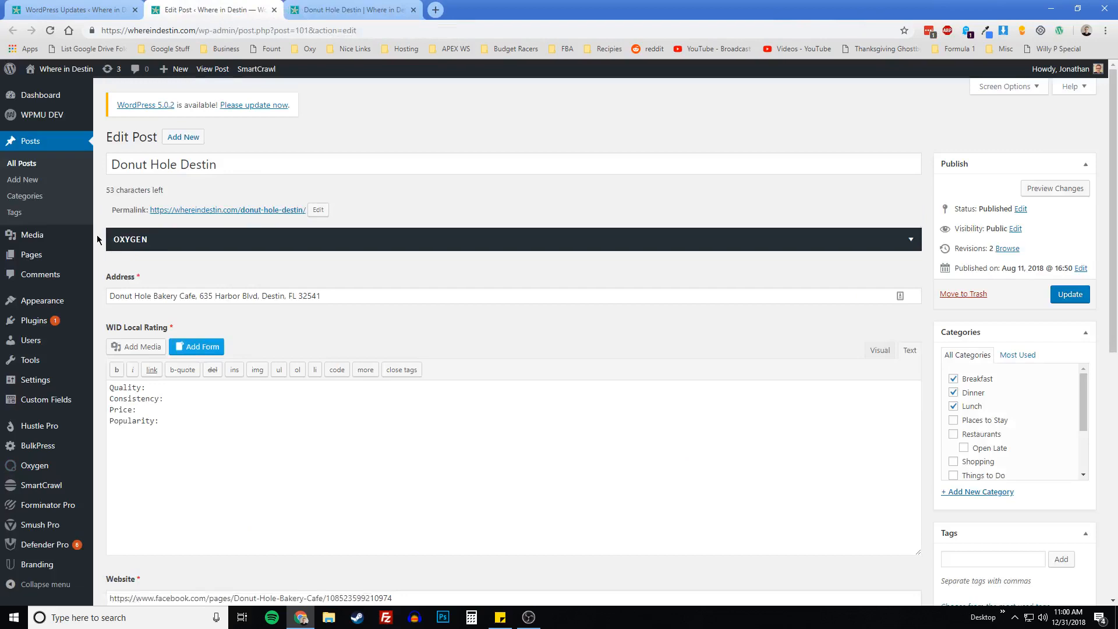
Examine the post's Address field, including the business name before the street address, and compare it with the live page's map
scroll(99, 239, down, 1)
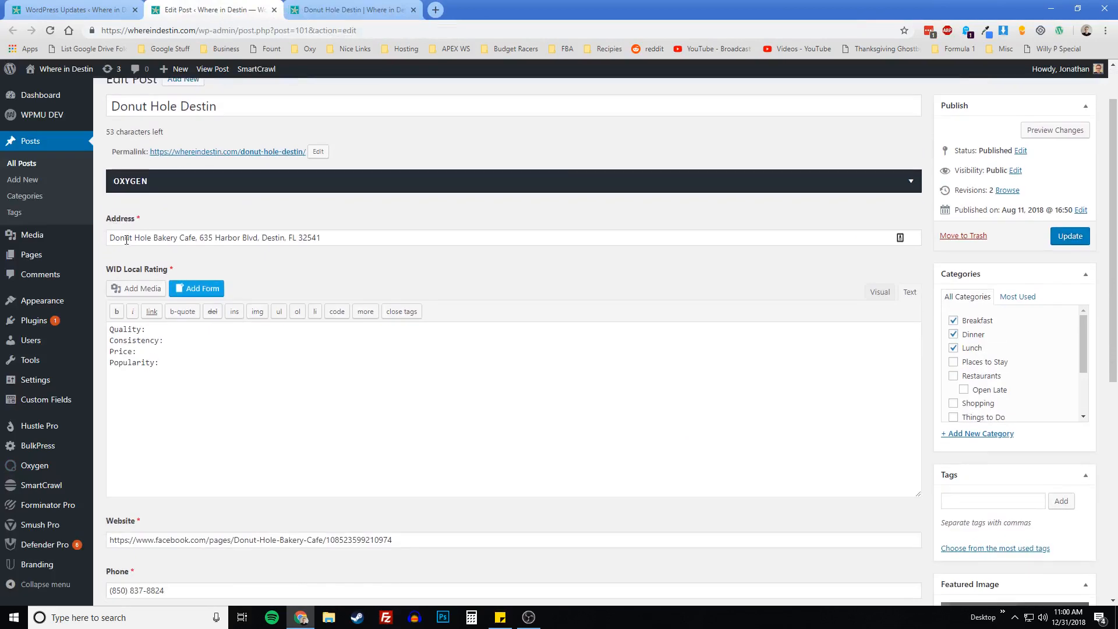
drag(110, 237, 319, 235)
click(333, 236)
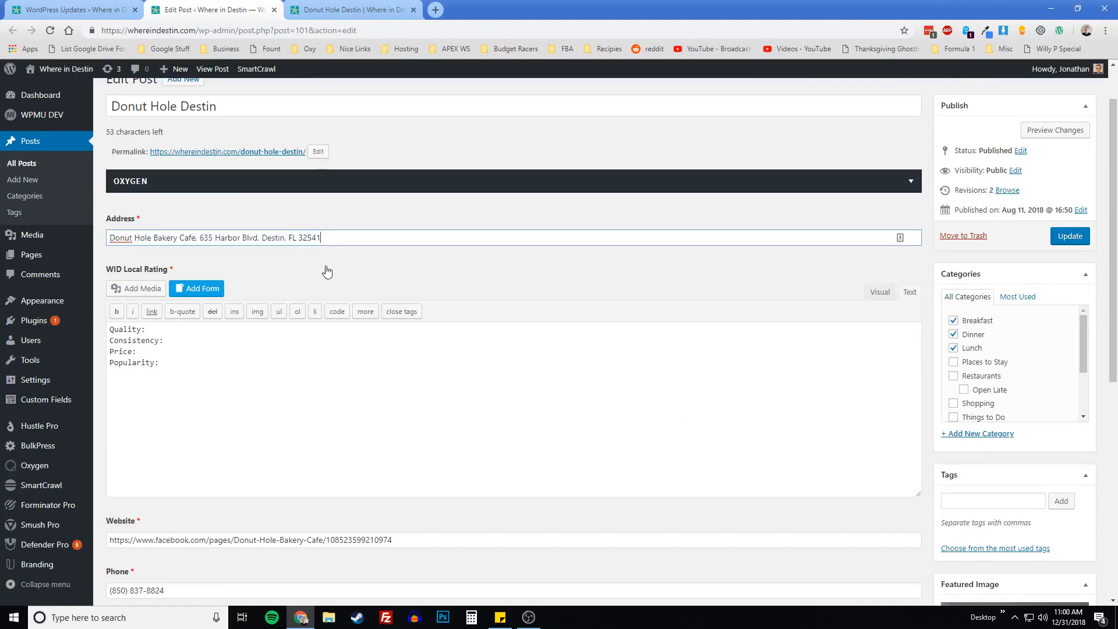
click(100, 244)
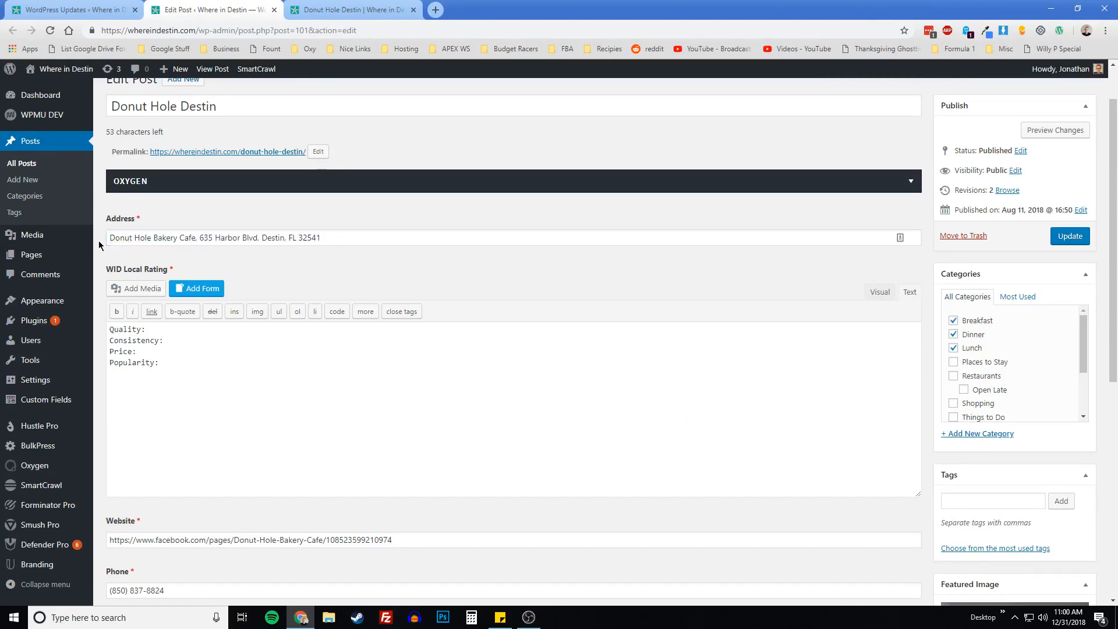
click(337, 9)
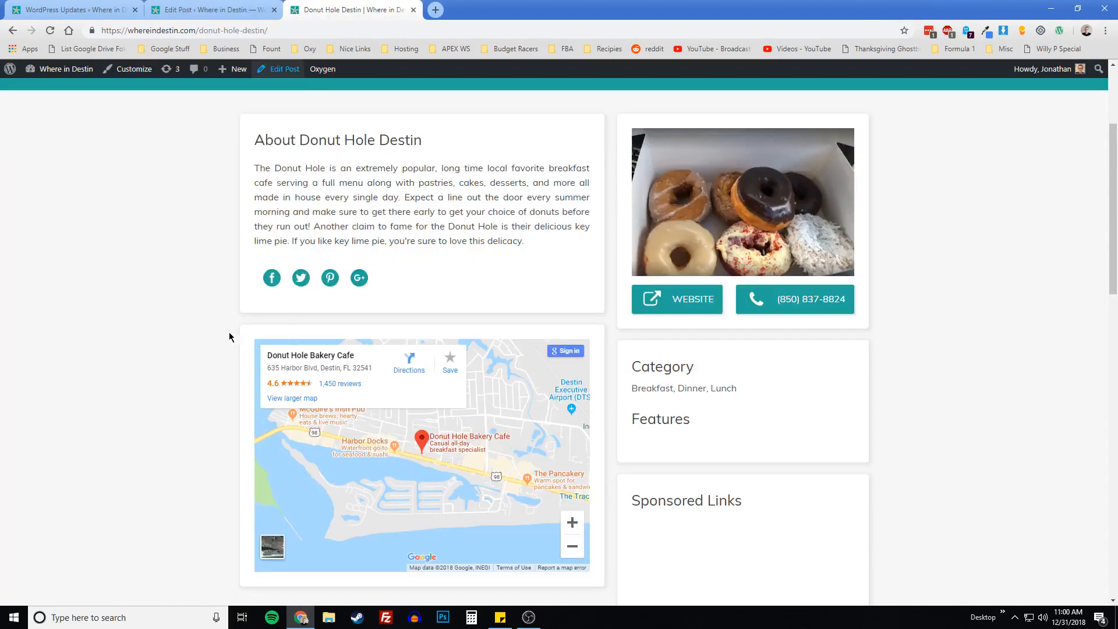
scroll(232, 326, down, 2)
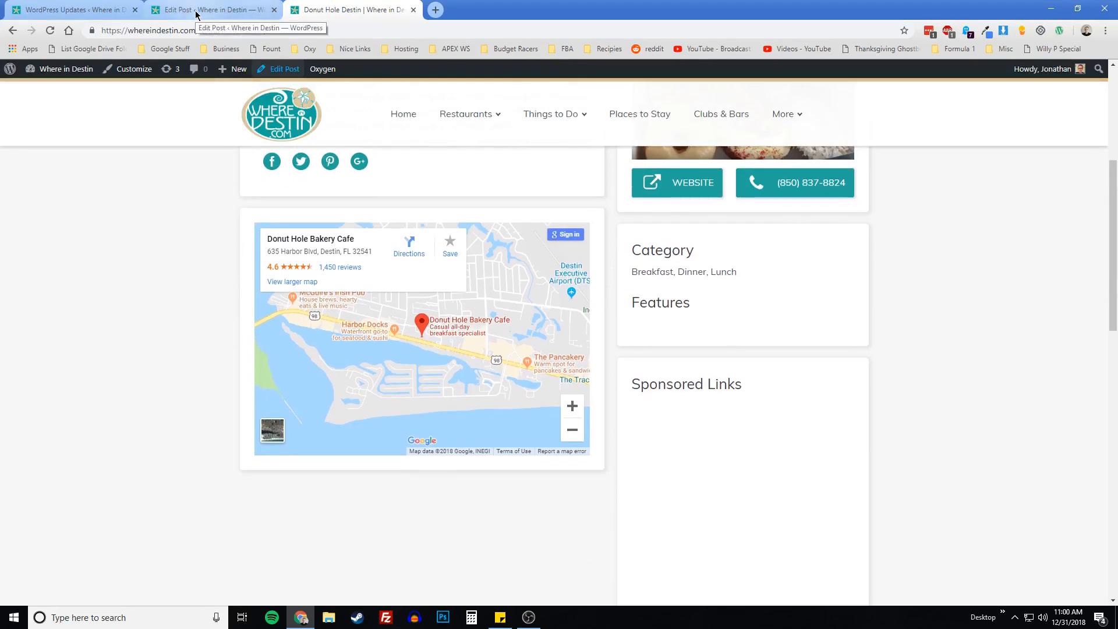
Open the All posts template from the Oxygen templates list in the builder
click(70, 10)
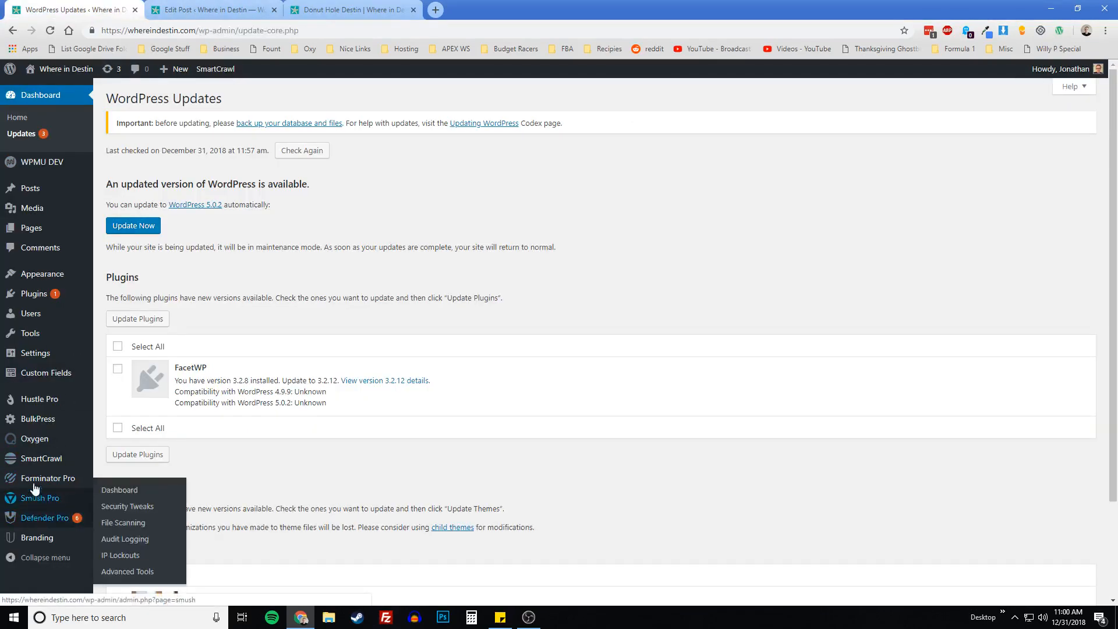
mouse_move(32, 444)
click(118, 457)
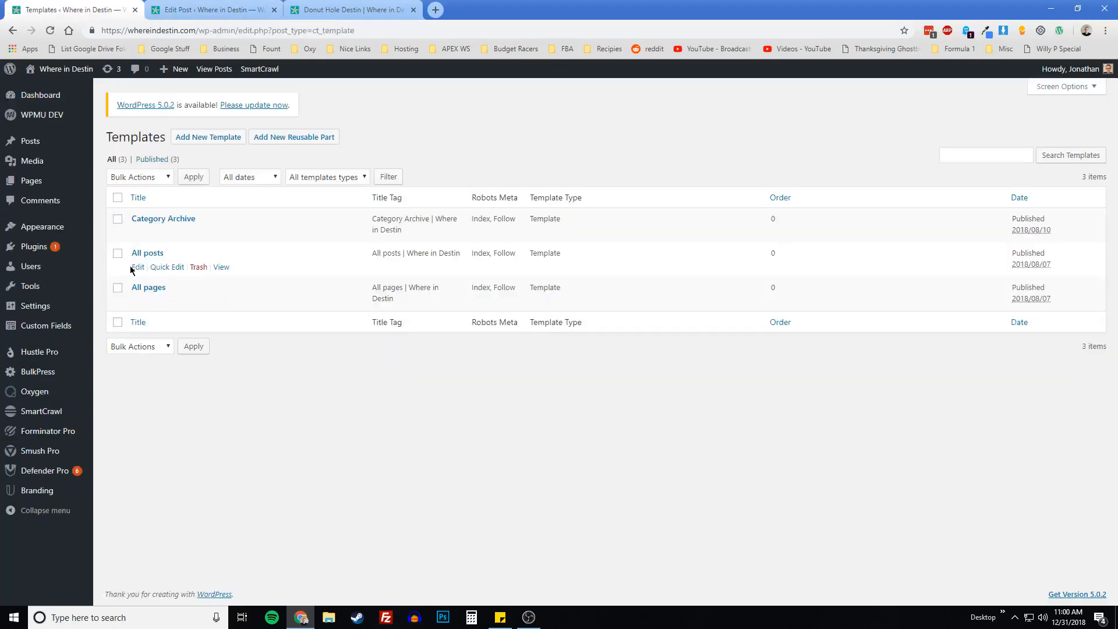
click(137, 267)
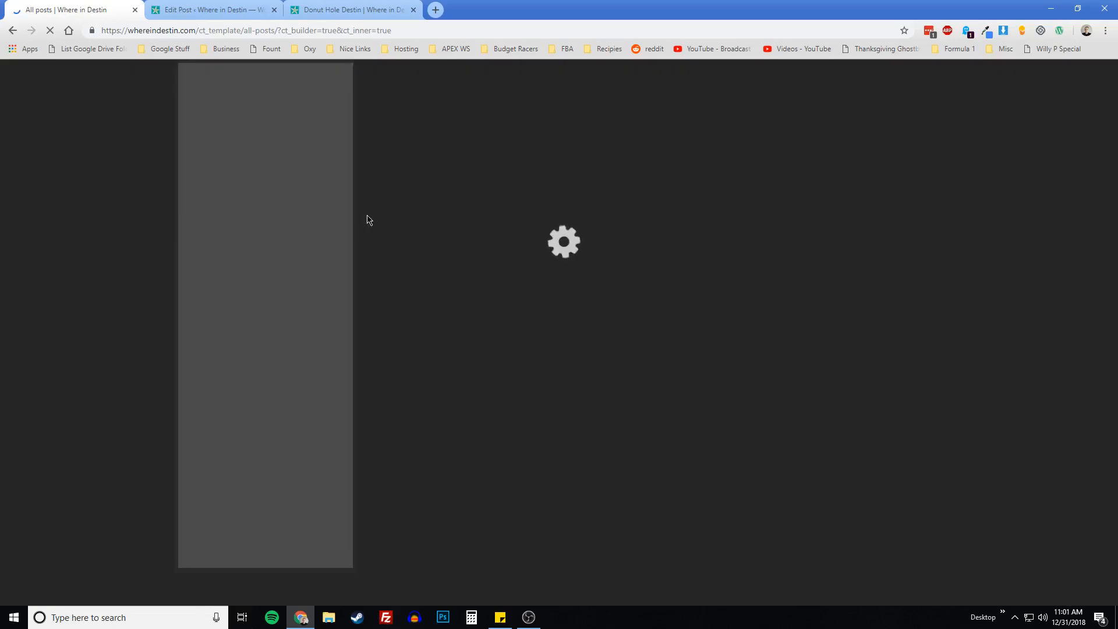
click(349, 9)
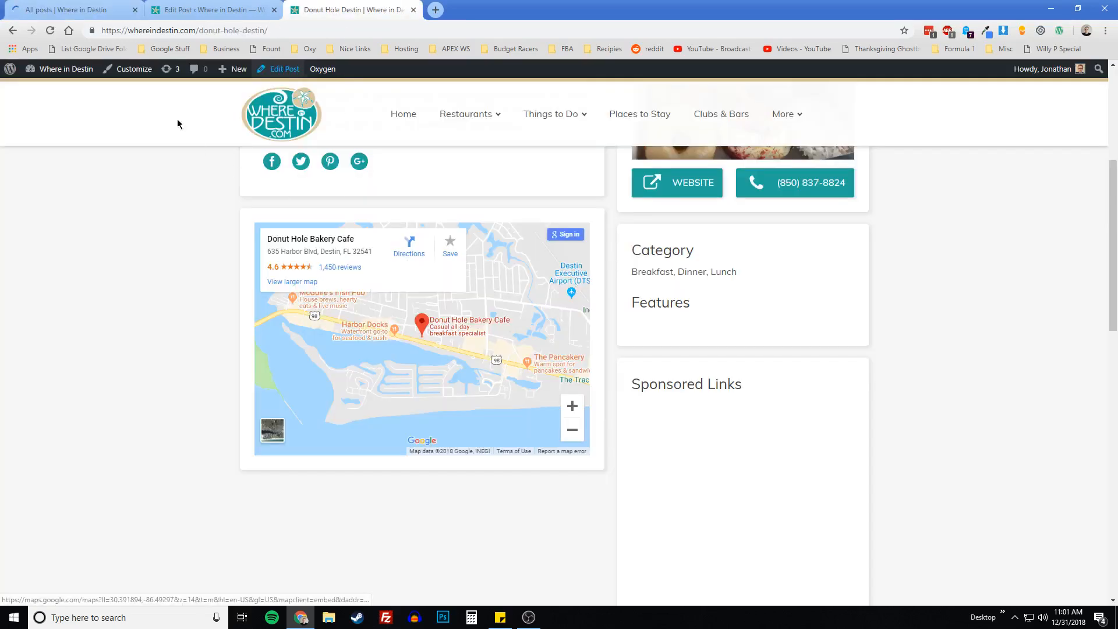
click(84, 17)
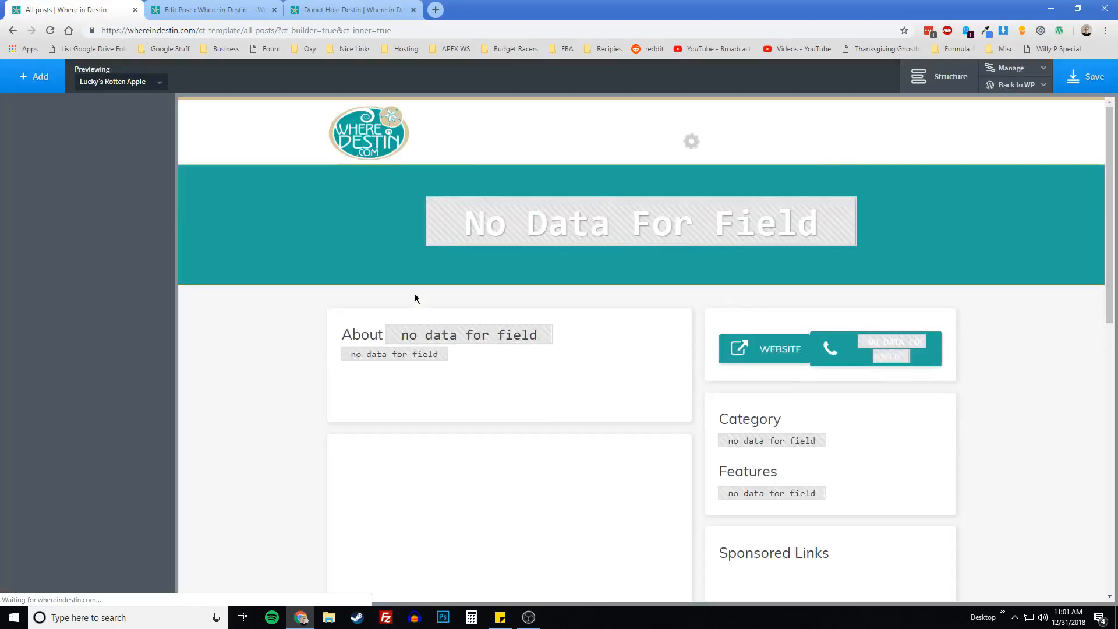
Preview the template with the Donut Hole Destin post and bring its map section into view
scroll(280, 362, down, 3)
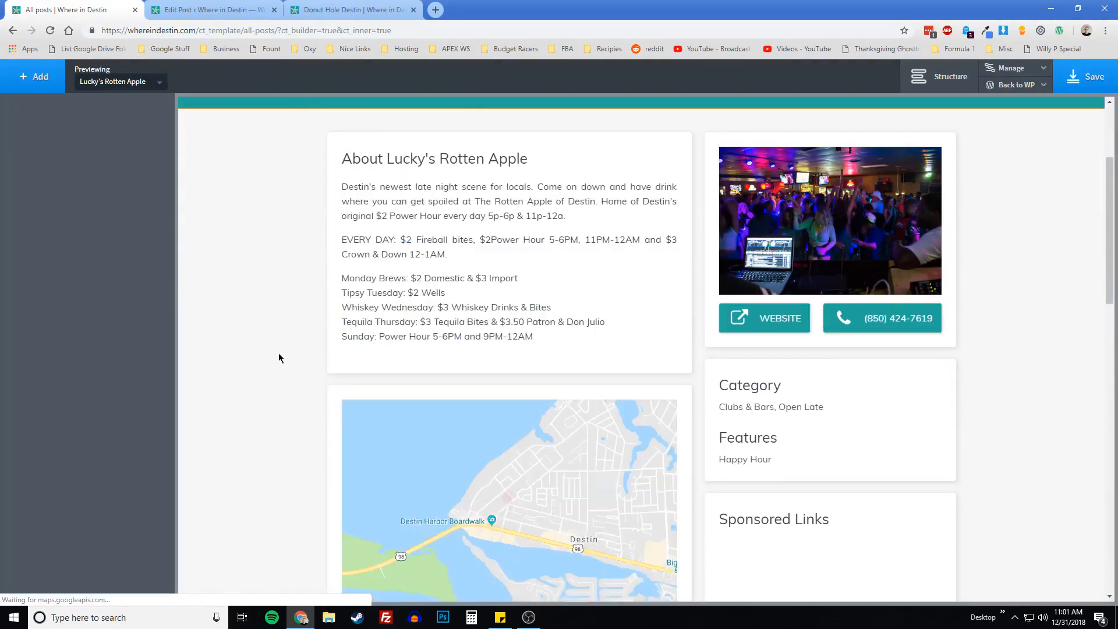
scroll(278, 353, down, 1)
click(145, 82)
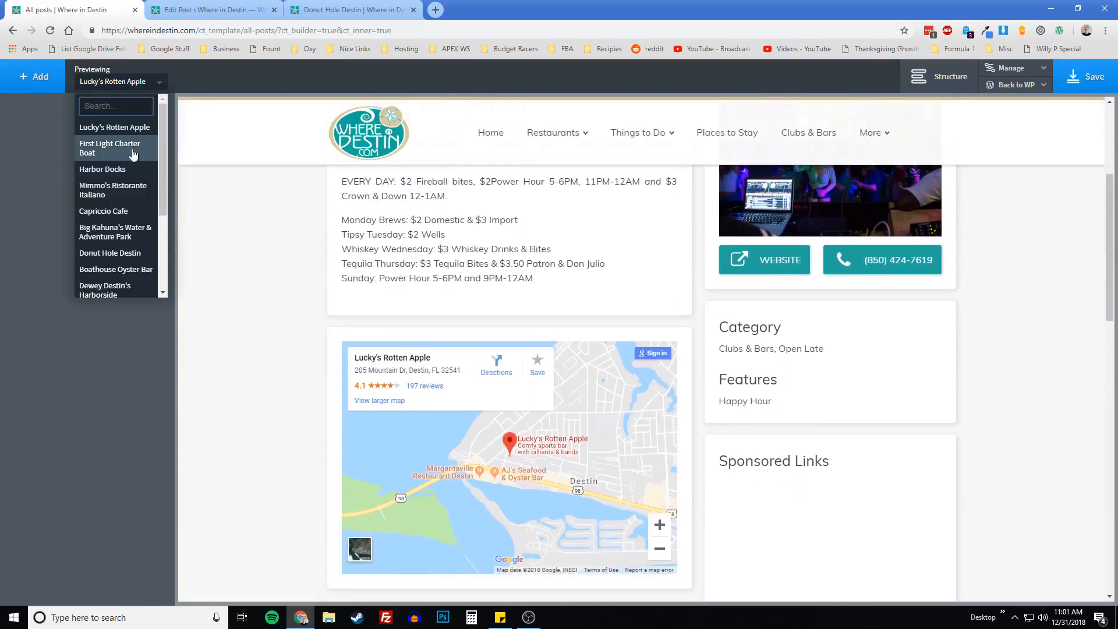
click(138, 253)
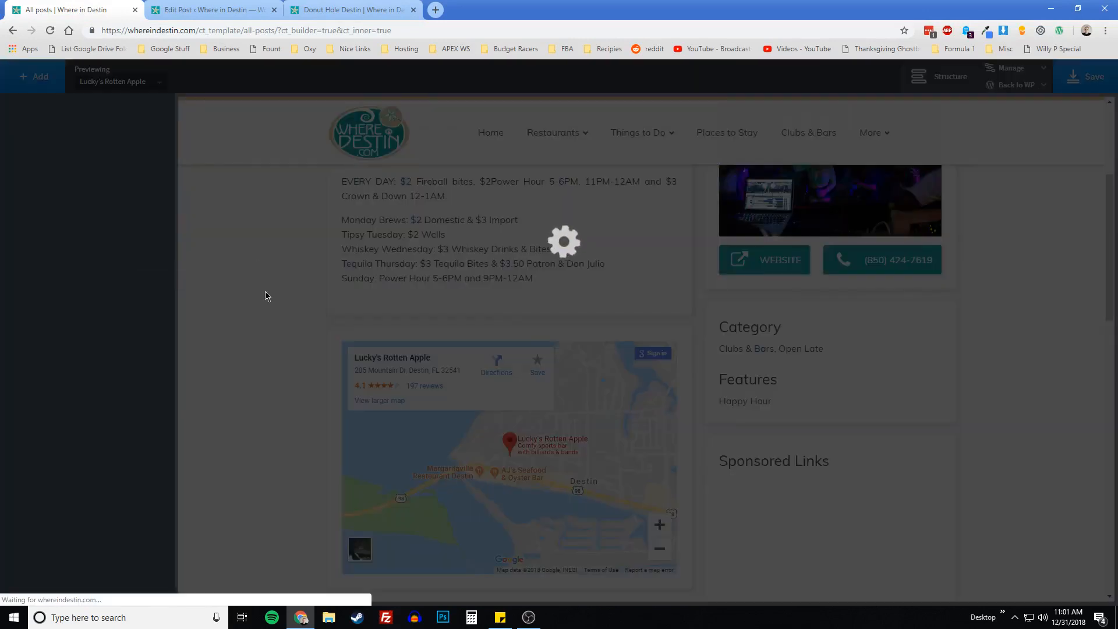
scroll(266, 303, down, 2)
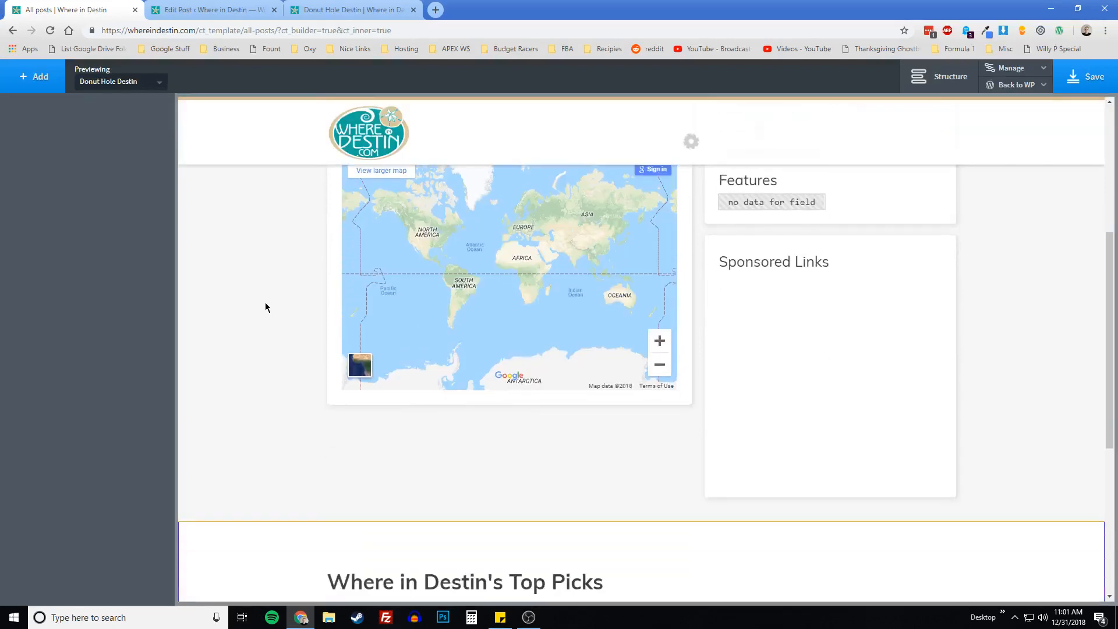
scroll(266, 303, up, 1)
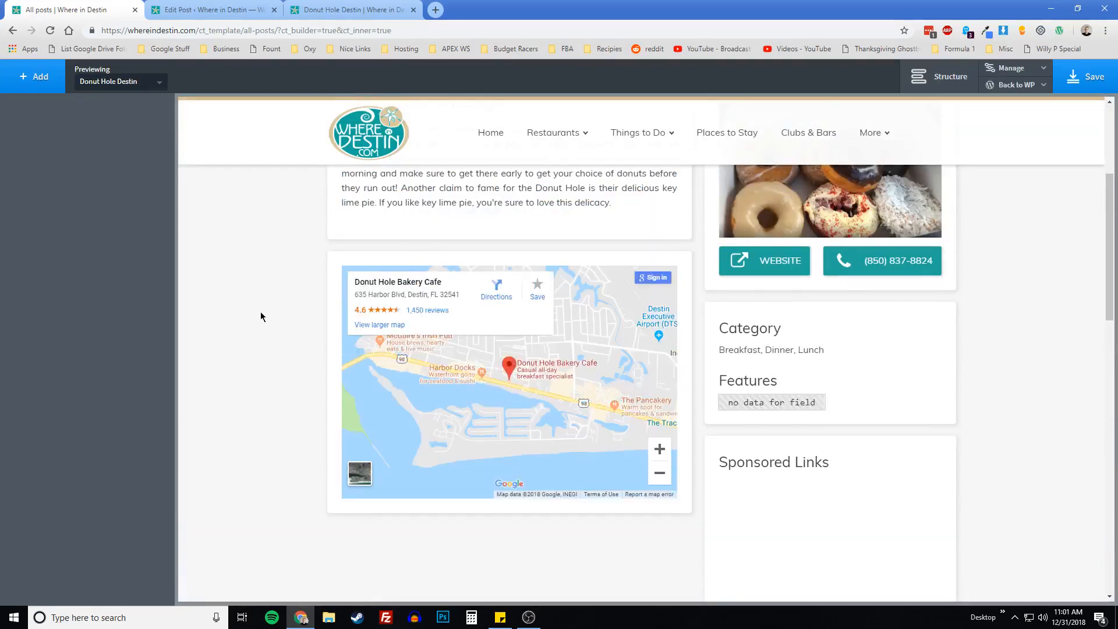
Select the Google Maps element and inspect the dynamic data code in its Address setting
click(408, 377)
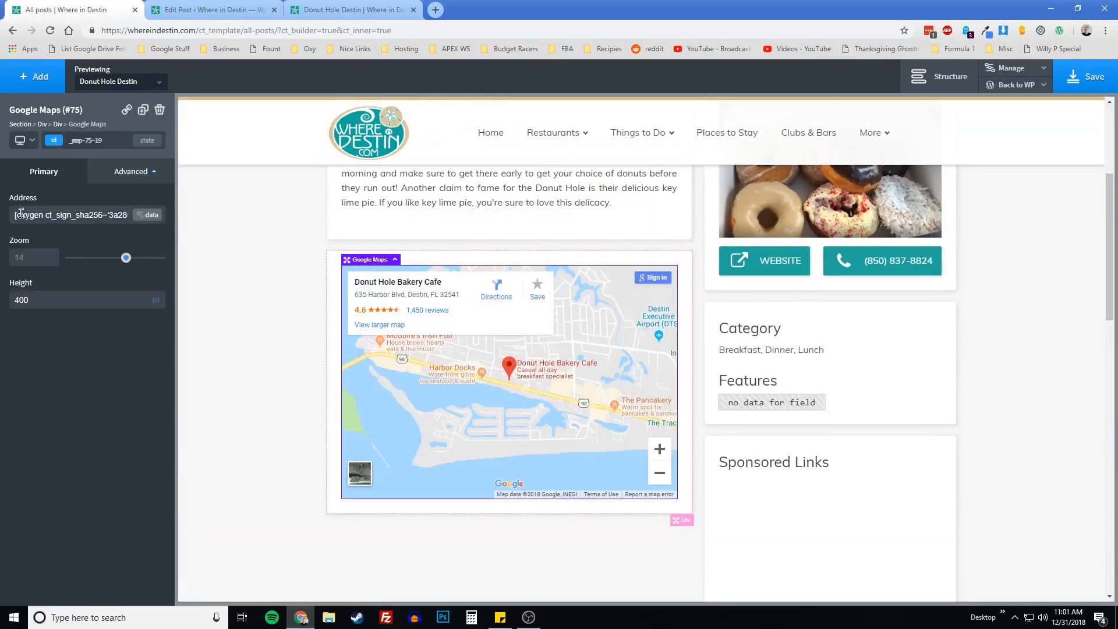
drag(22, 216, 158, 230)
click(114, 234)
Duplicate the Google Maps element and clear the dynamic data from the copy's Address setting
click(142, 109)
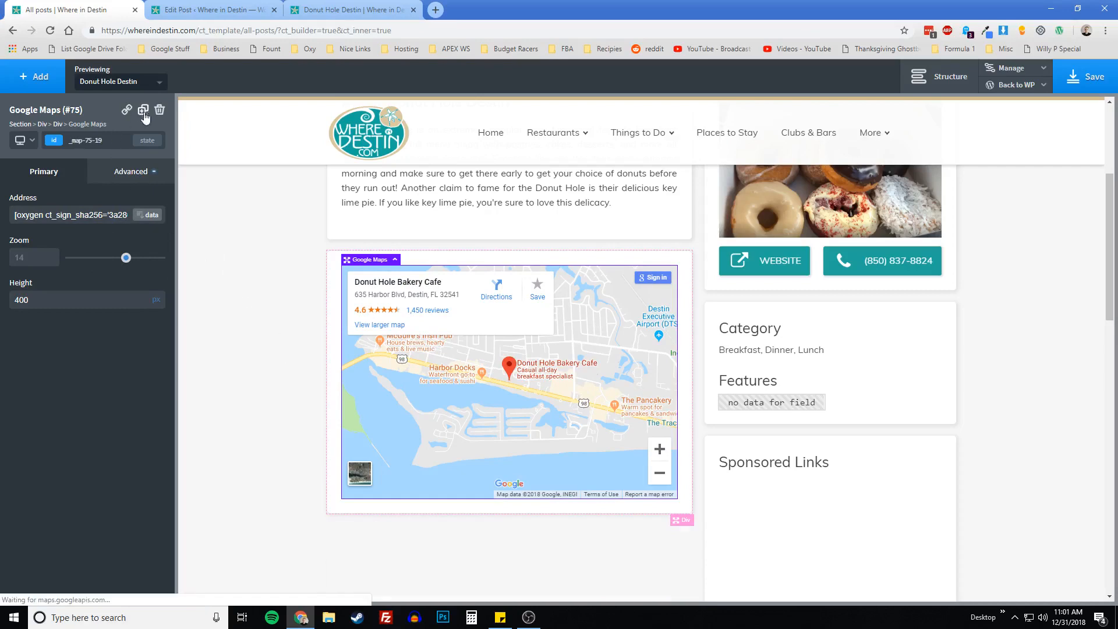
scroll(231, 436, down, 3)
triple_click(86, 215)
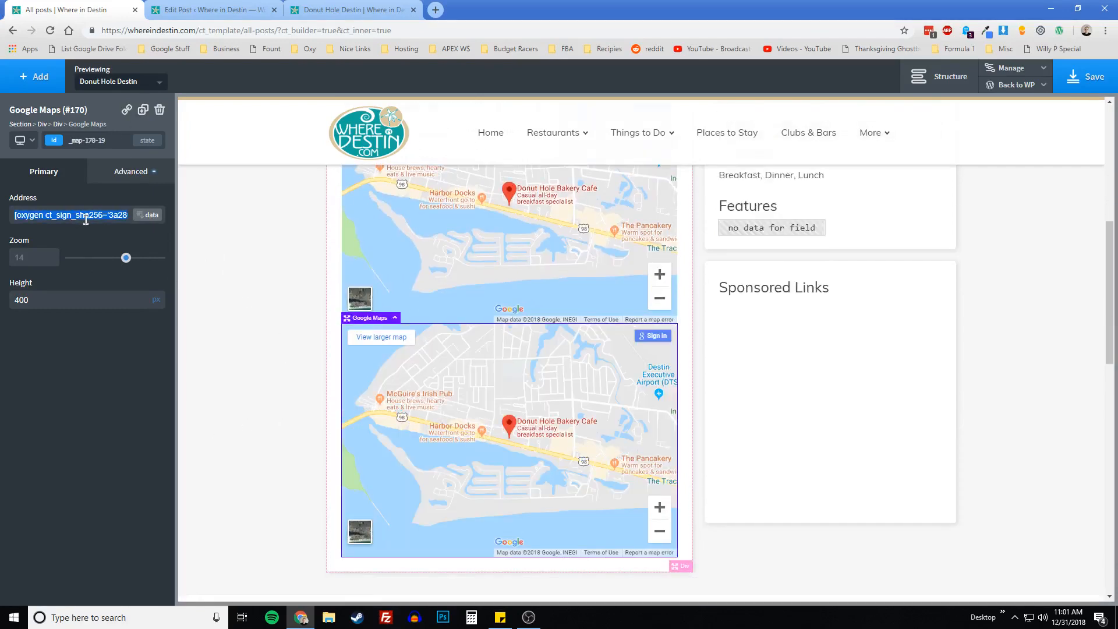
key(BackSpace)
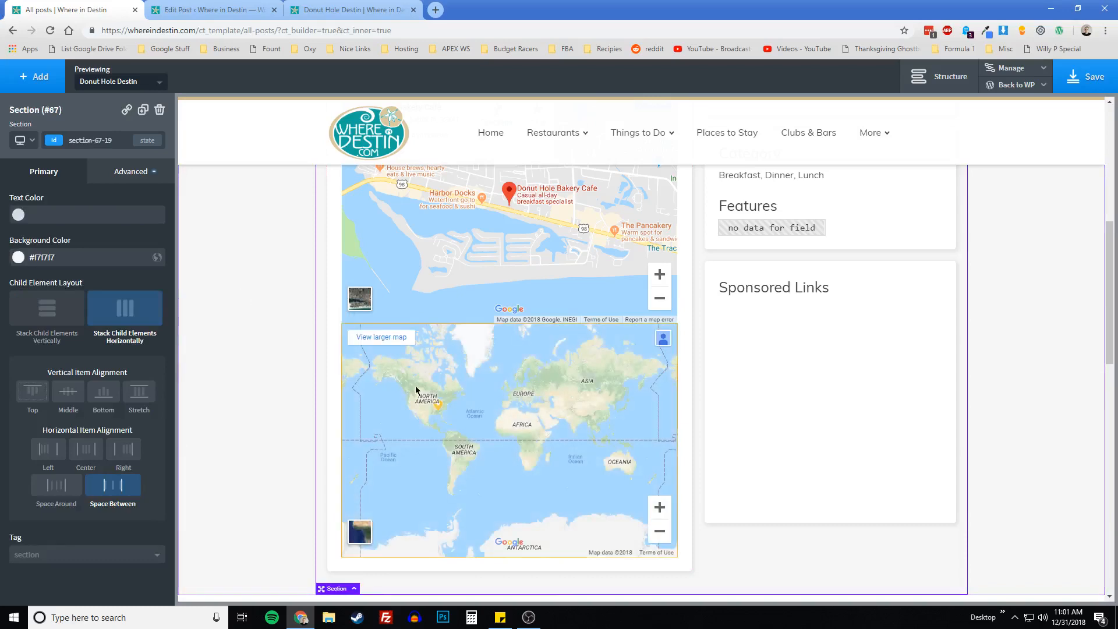
Enter the bakery's street address with city, state and ZIP code, without the business name, as the duplicate map's address
scroll(286, 367, up, 2)
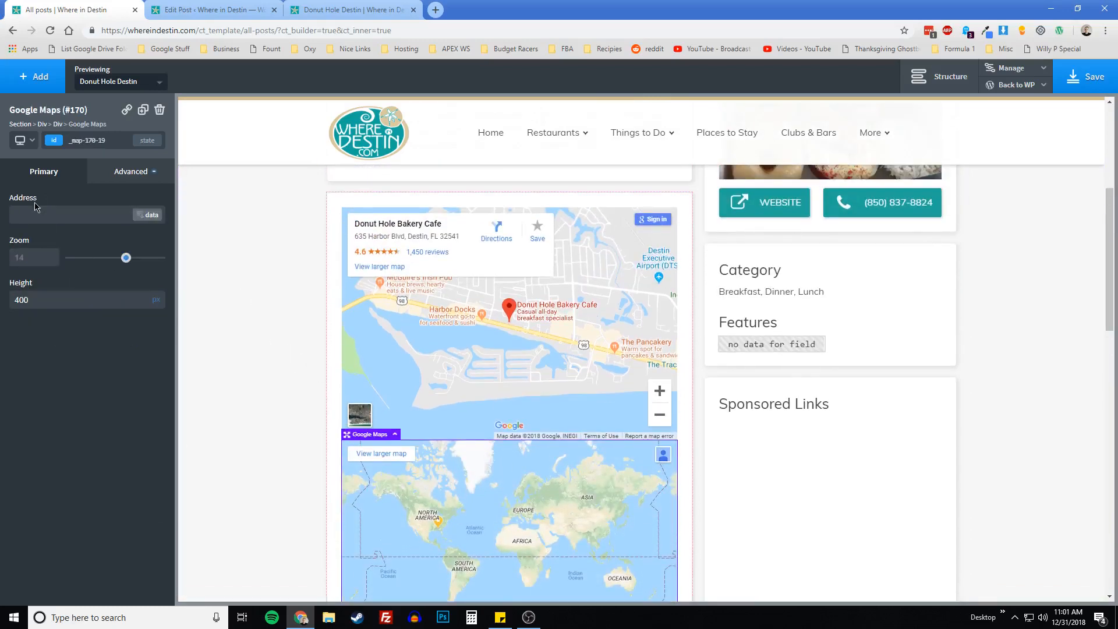
text(635 harbir)
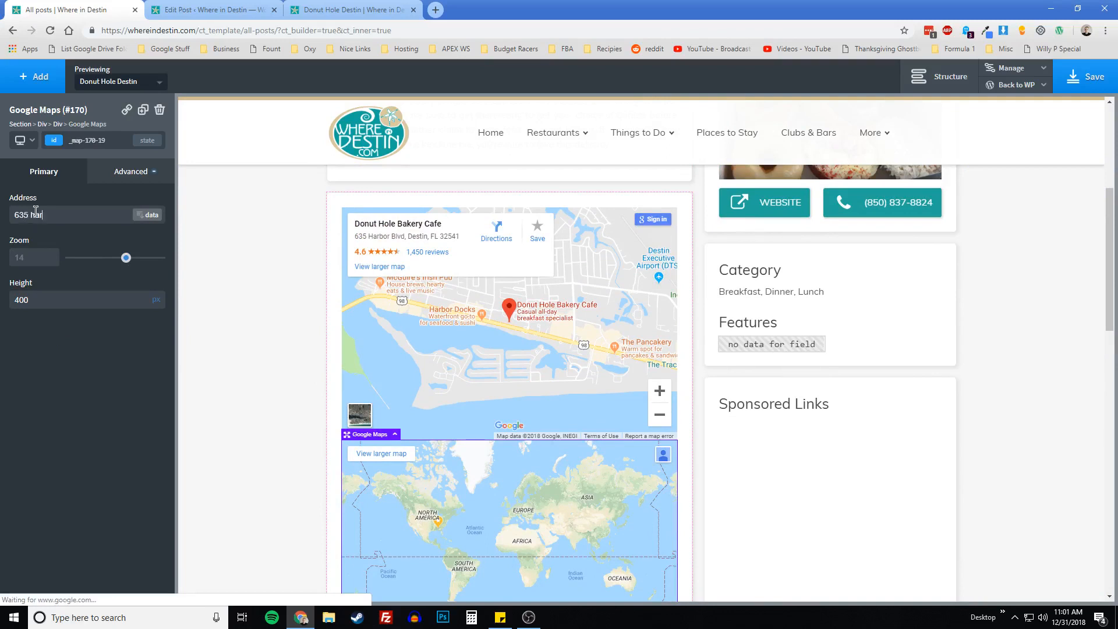
key(BackSpace)
key(BackSpace)
key(BackSpace)
text(or)
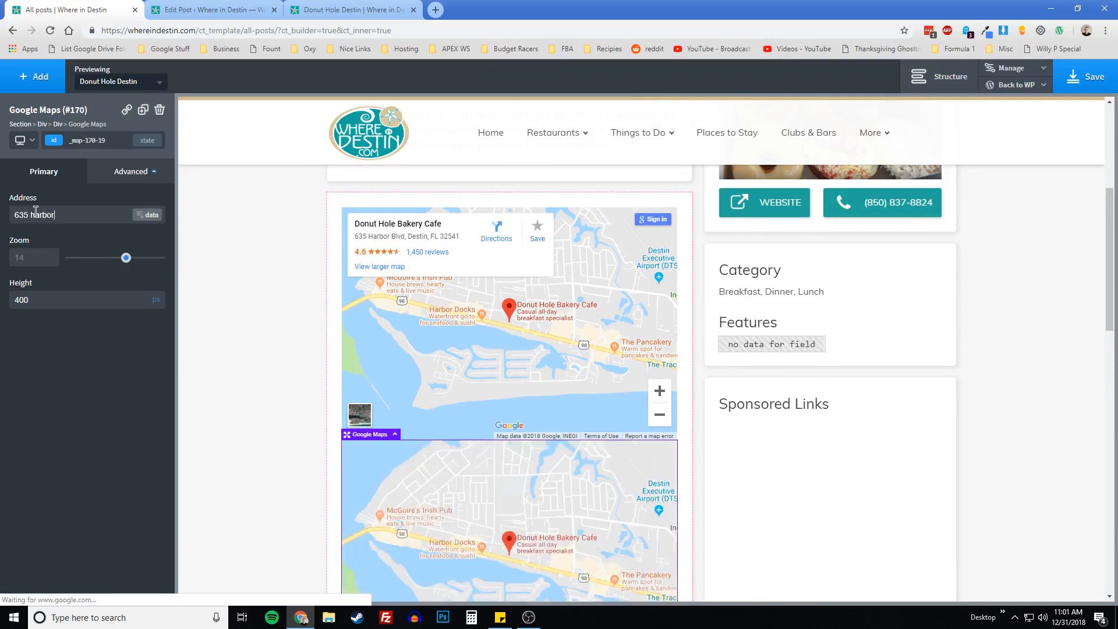
text( blvd, detin)
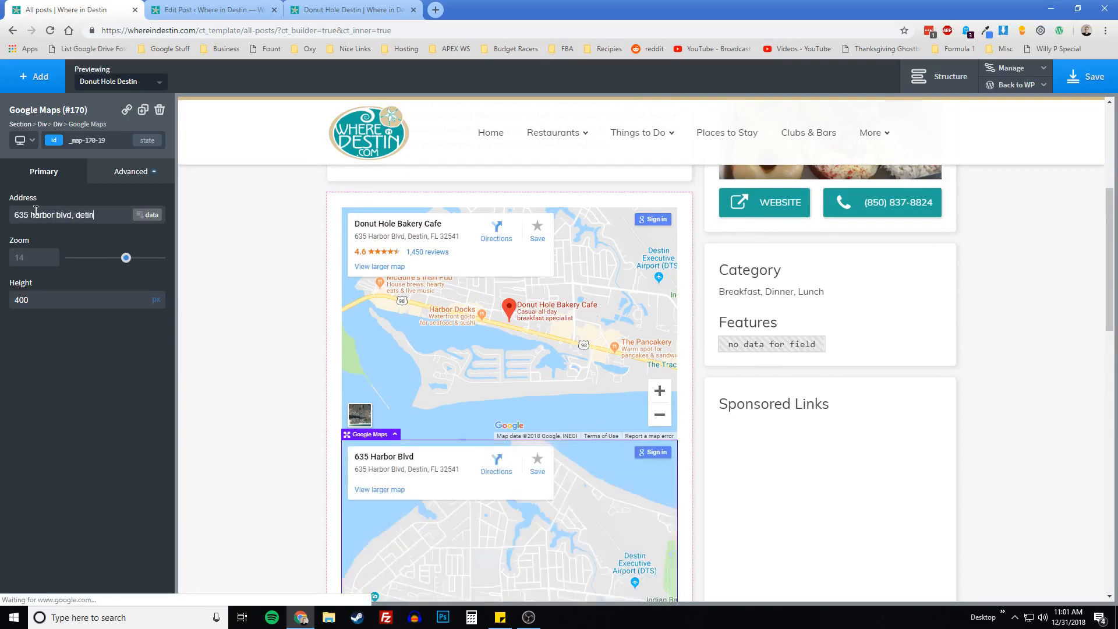
key(BackSpace)
key(BackSpace)
key(BackSpace)
text(stin, fl)
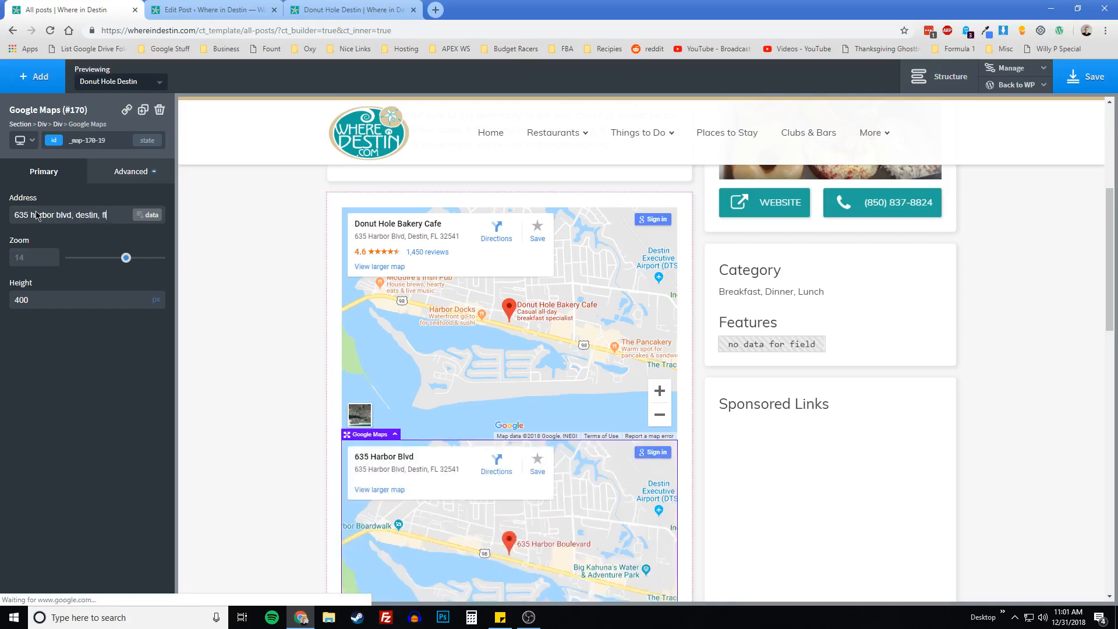
text( 32541)
click(241, 280)
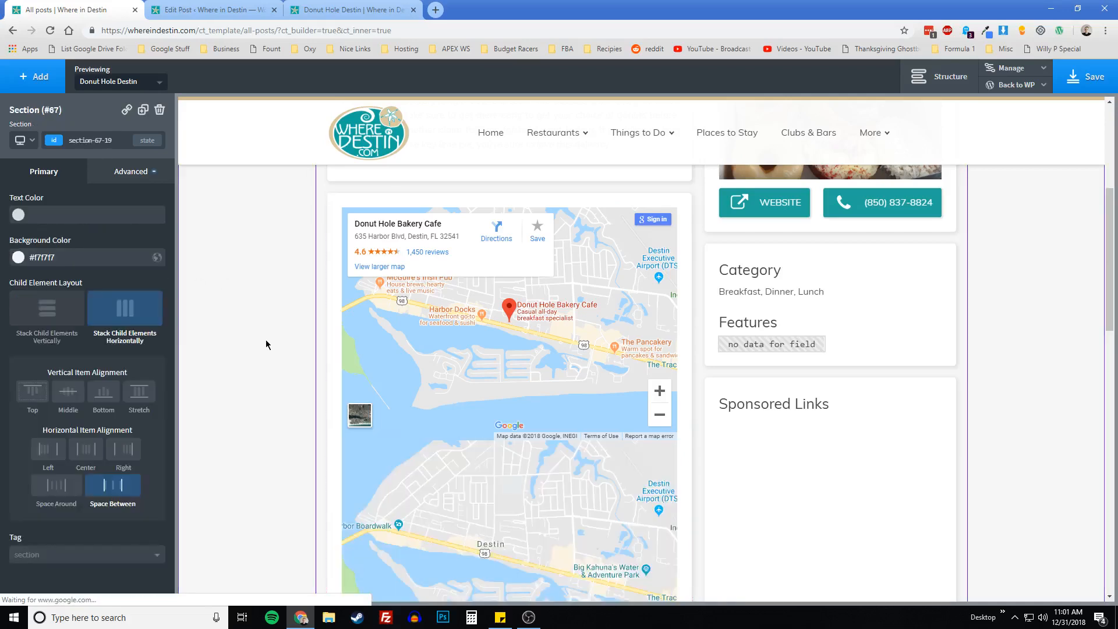
Compare the original business-name map with the address-only duplicate, and check the duplicate's Address setting
scroll(257, 328, down, 2)
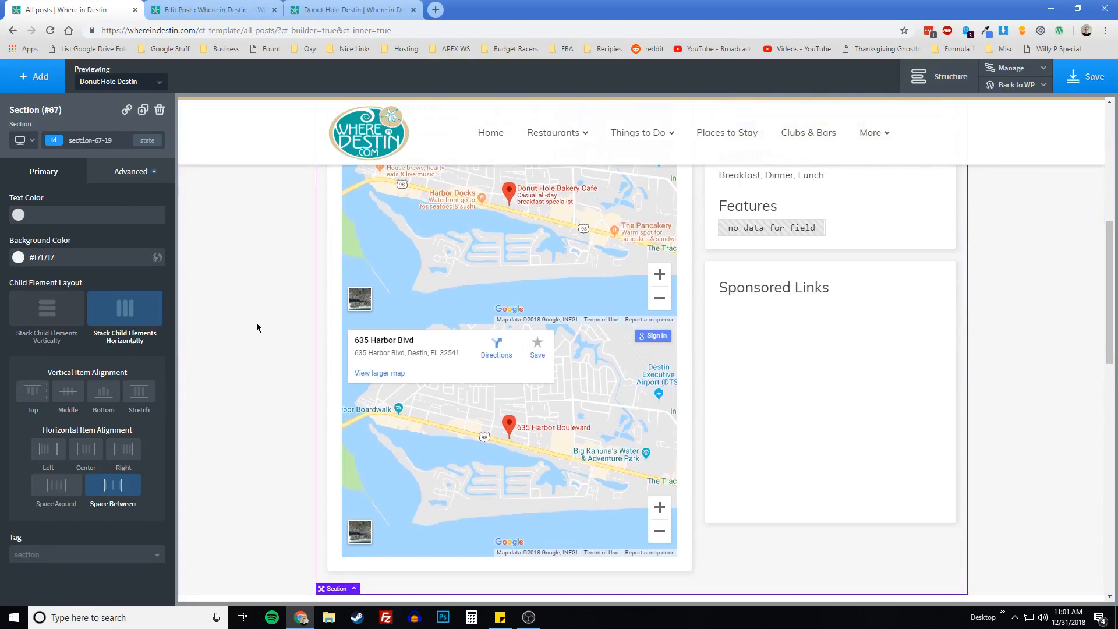
scroll(257, 328, up, 2)
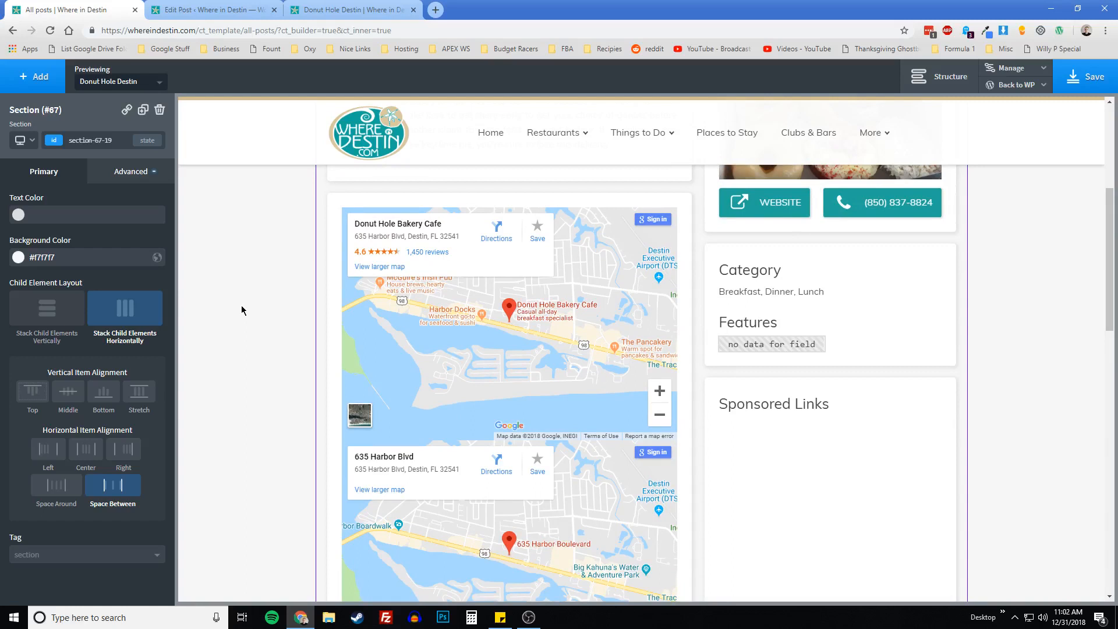
scroll(241, 309, down, 1)
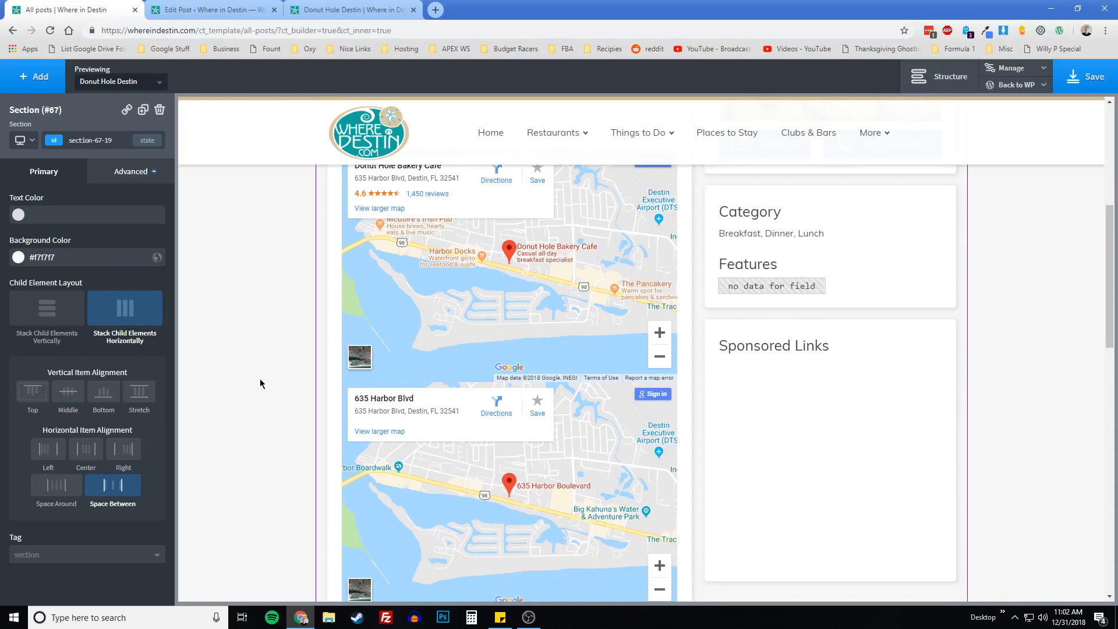
scroll(251, 375, down, 1)
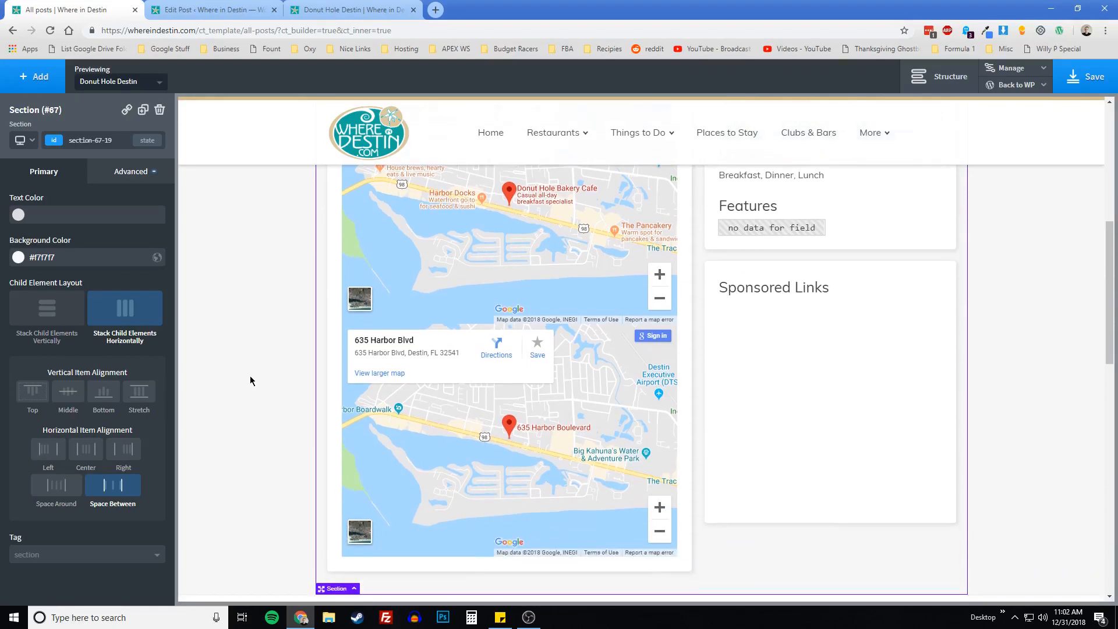
scroll(249, 375, up, 2)
scroll(250, 379, down, 1)
click(411, 499)
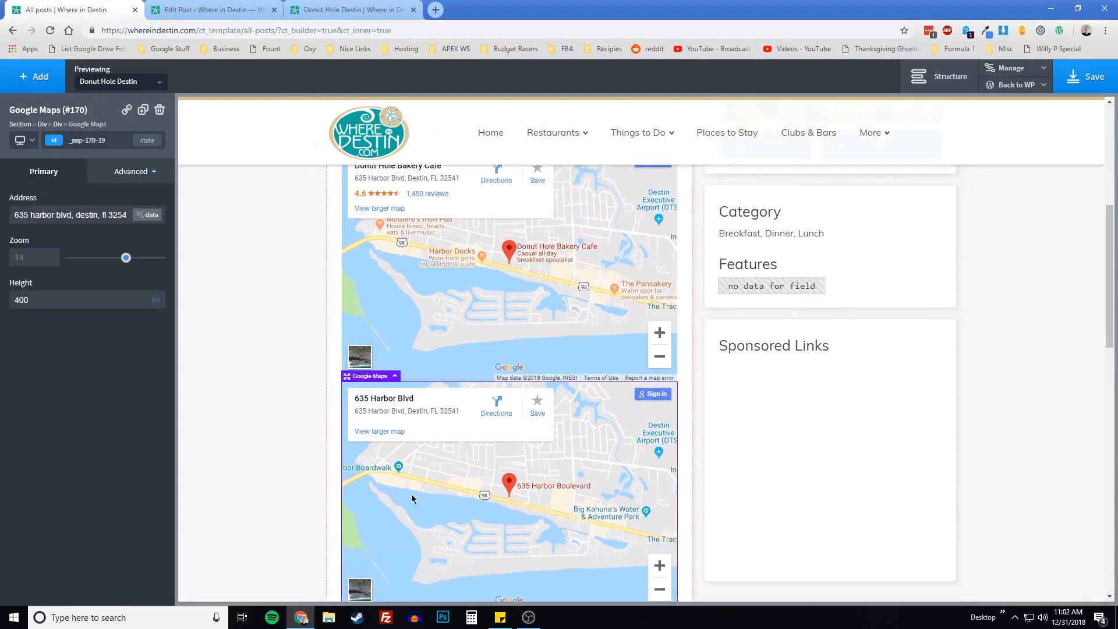
scroll(266, 431, up, 1)
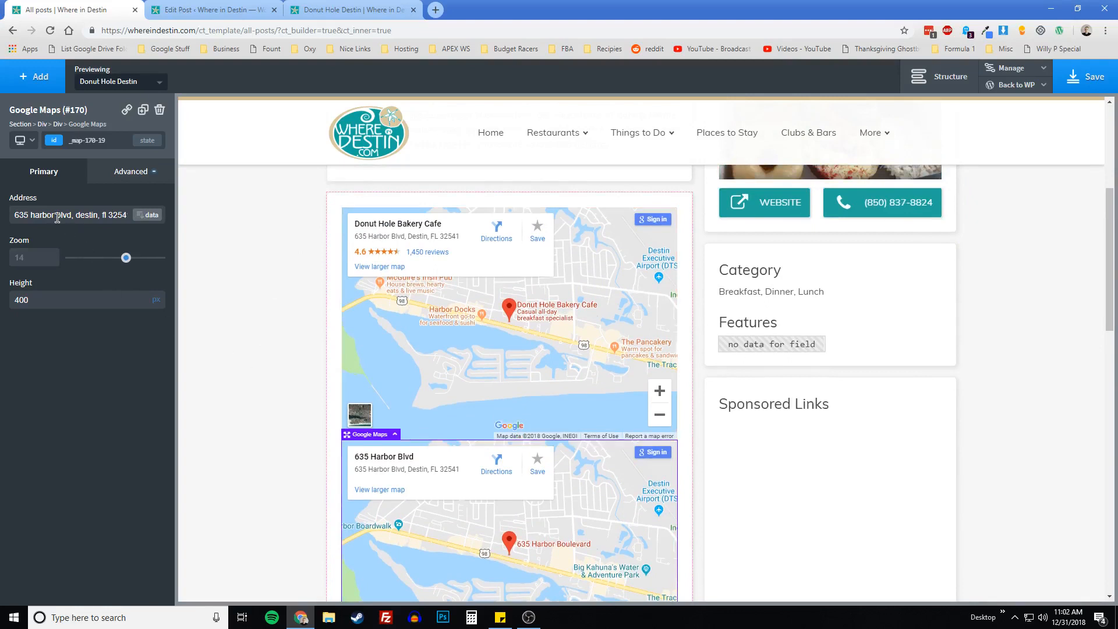
Add the business name "donut hole bakery cafe," in front of the street address in the duplicate map's Address setting
drag(48, 217, 5, 220)
key(Left)
text(donut hole )
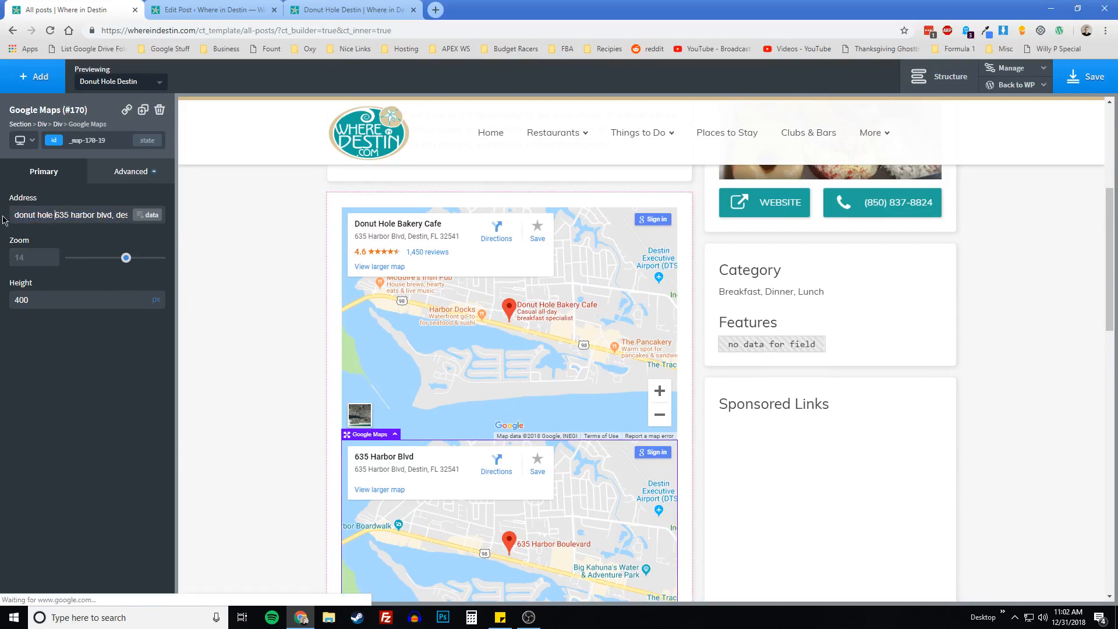
text(bakery cafe,)
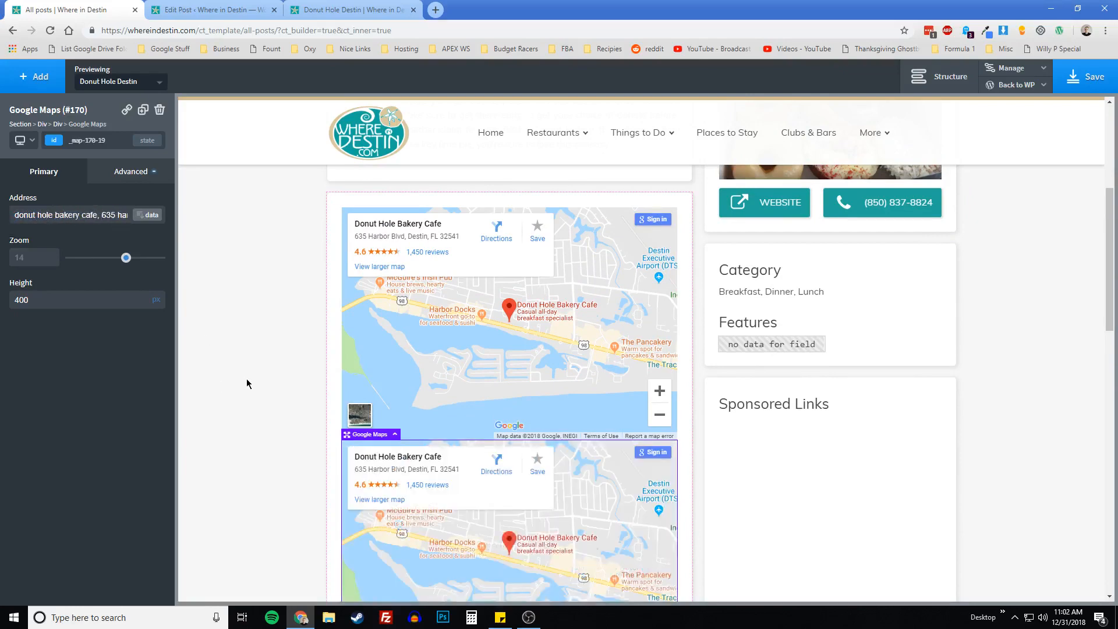
scroll(271, 368, down, 2)
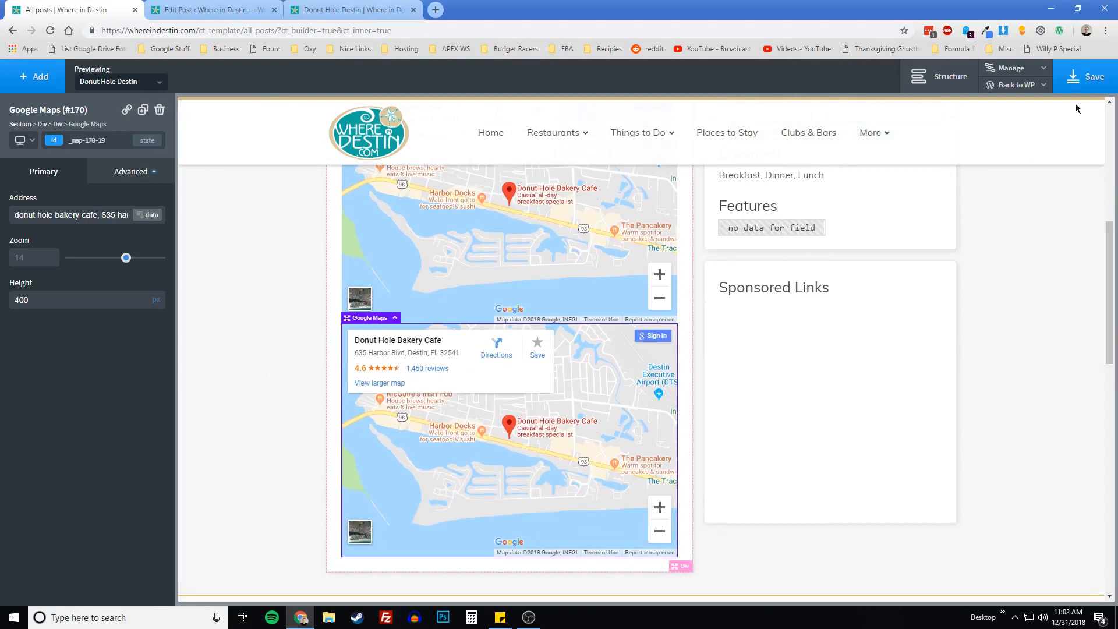
Save the template, then reload the live Donut Hole Destin page and compare its two maps
click(1086, 76)
click(320, 7)
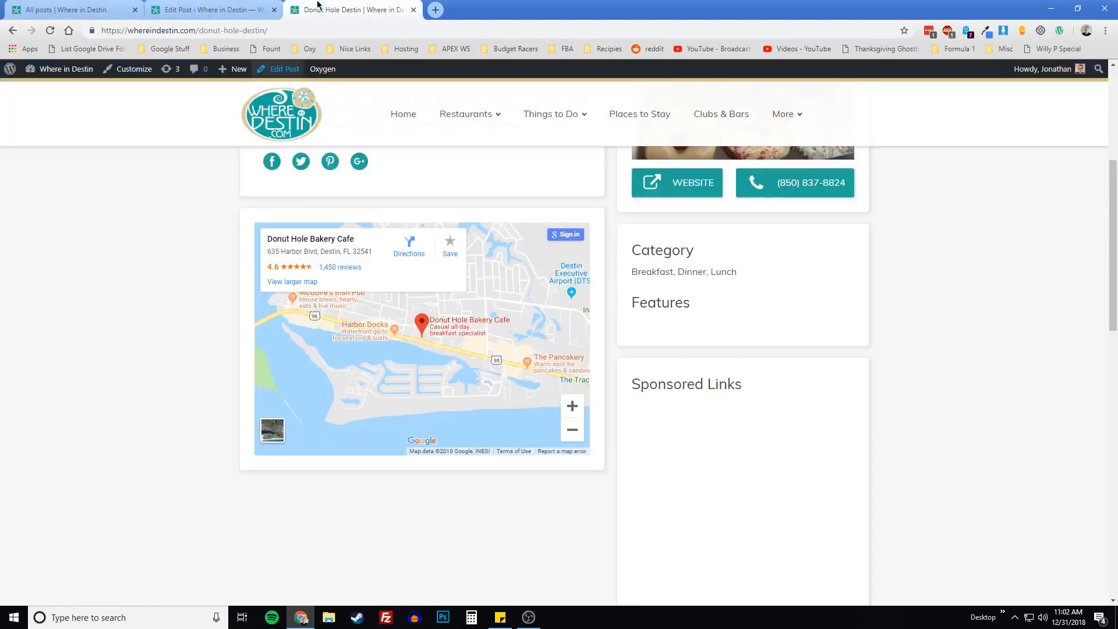
click(50, 30)
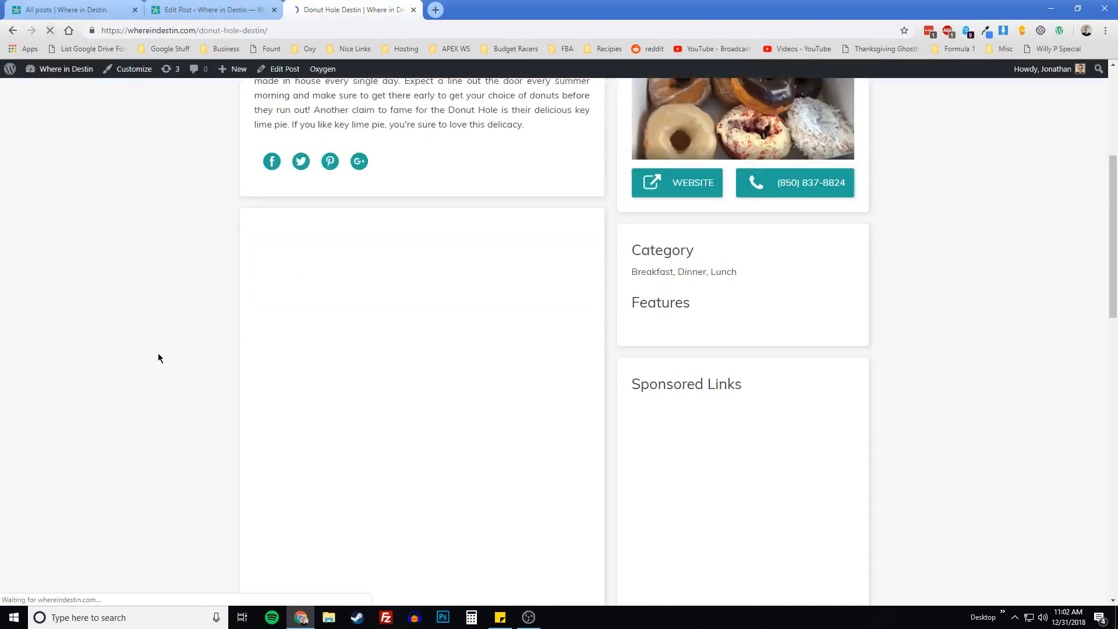
scroll(166, 353, down, 2)
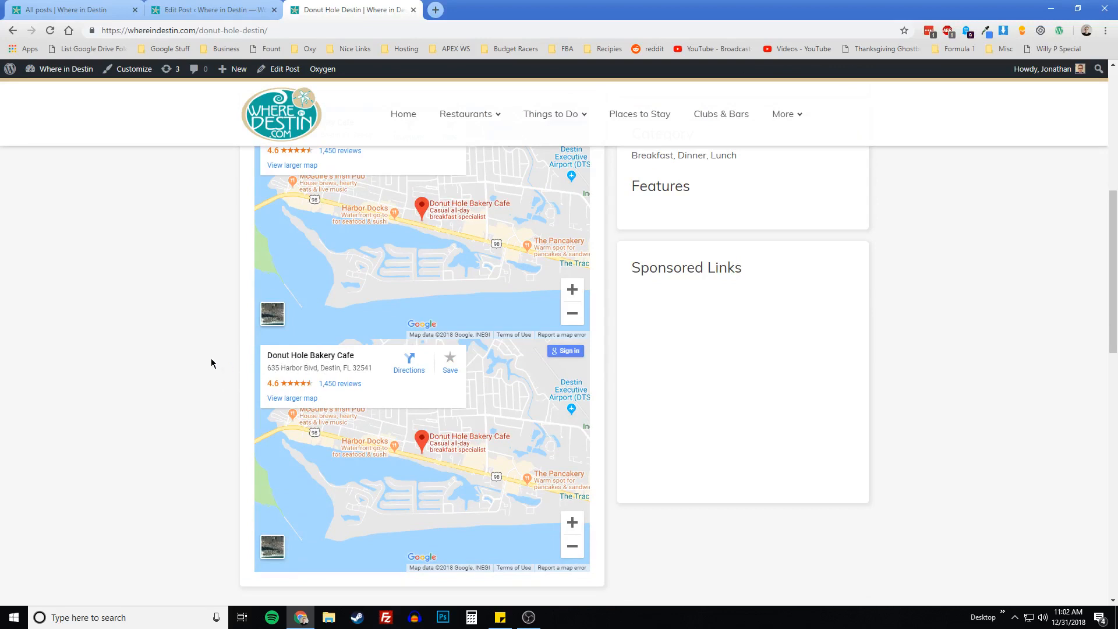
scroll(207, 392, up, 1)
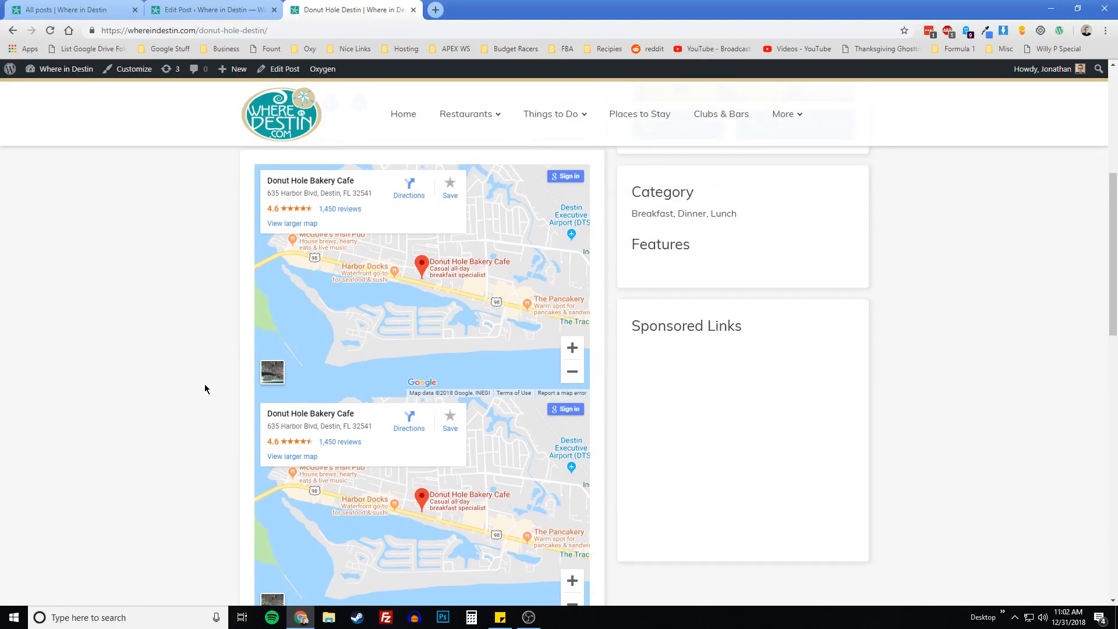
scroll(204, 390, down, 1)
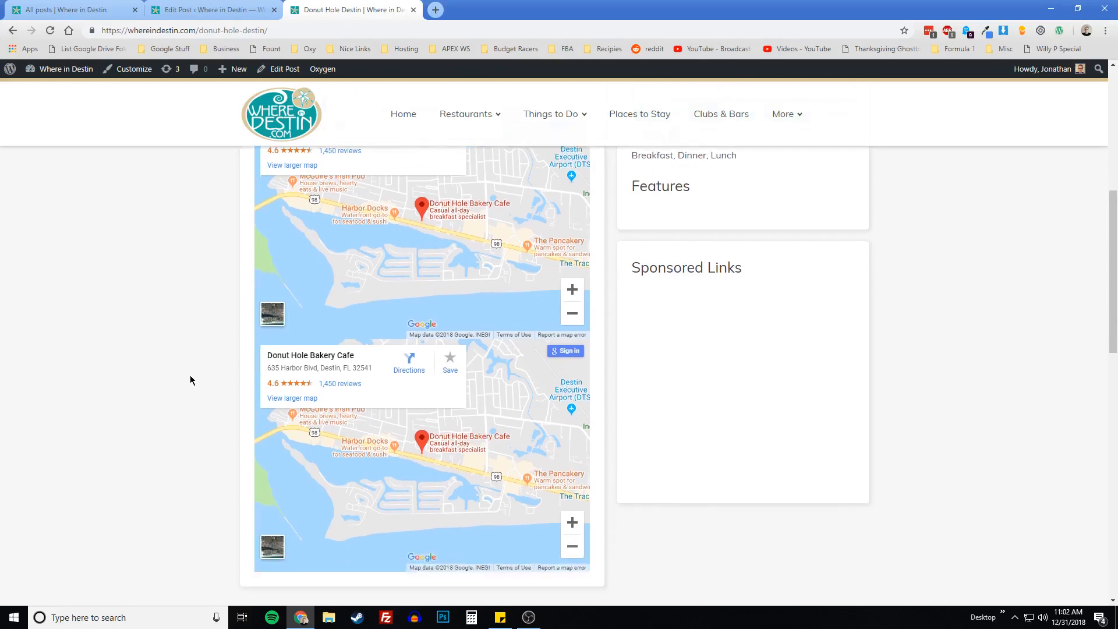
Return to the template builder and delete the duplicate Google Maps element
click(76, 15)
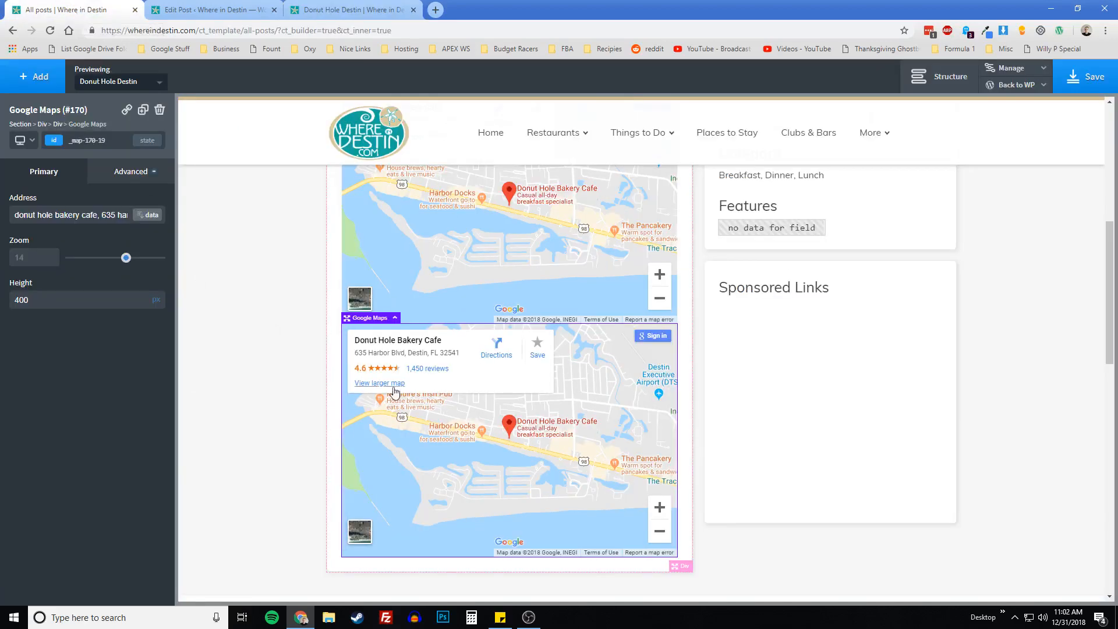
click(160, 110)
Select the remaining Google Maps element and examine the height in its Size & Spacing settings
click(427, 335)
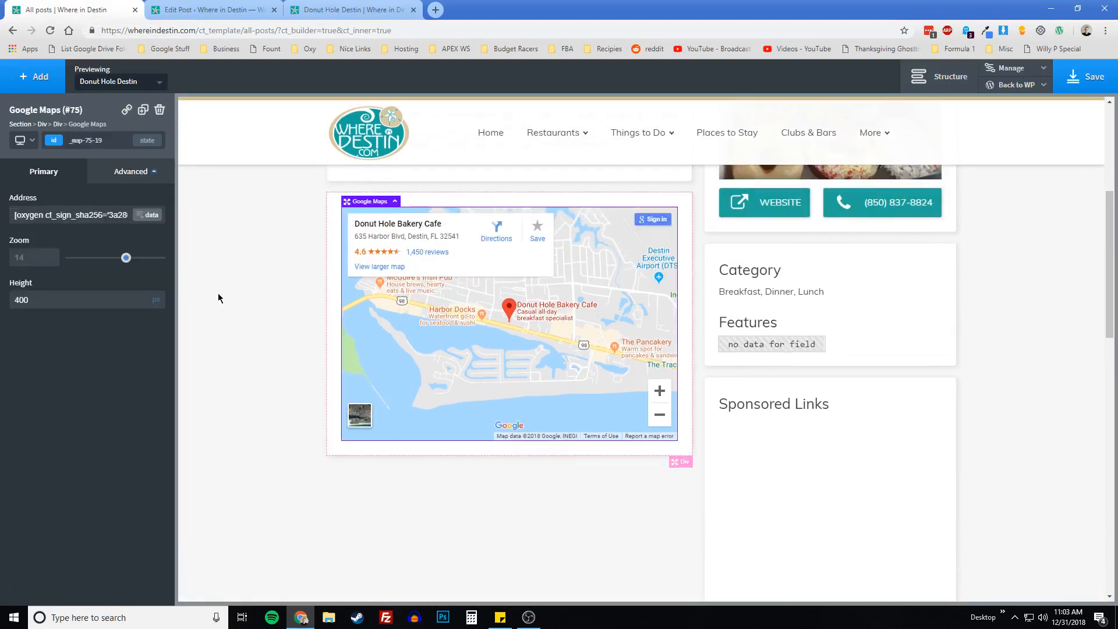
click(132, 173)
click(102, 233)
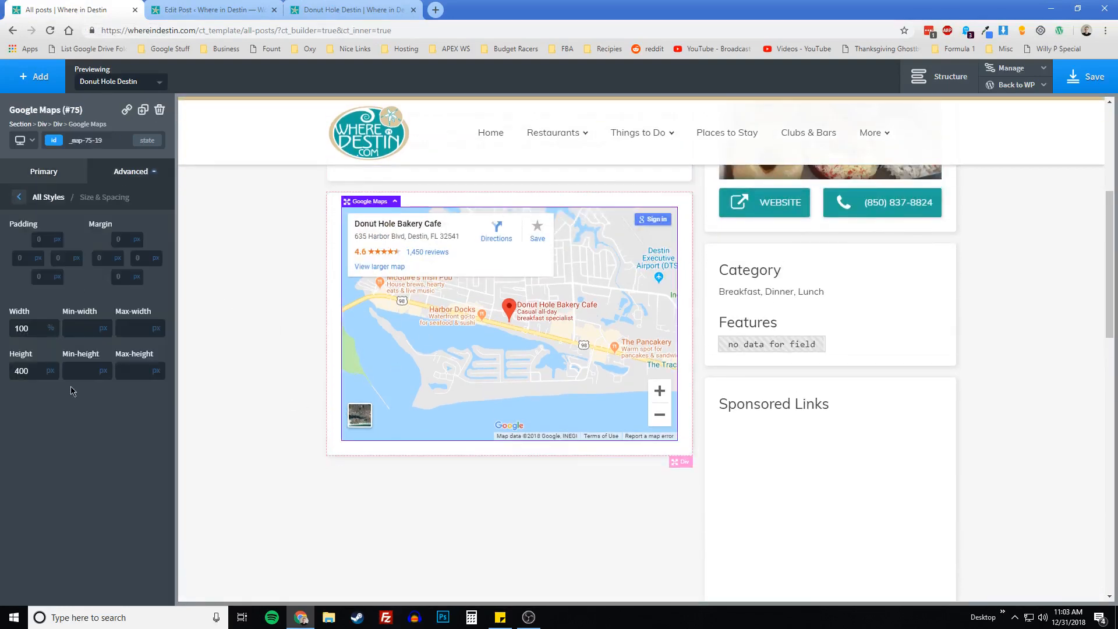
double_click(37, 370)
click(37, 370)
Preview the template at the Less than 480px breakpoint and examine how the map fits its containing div
click(22, 140)
click(79, 226)
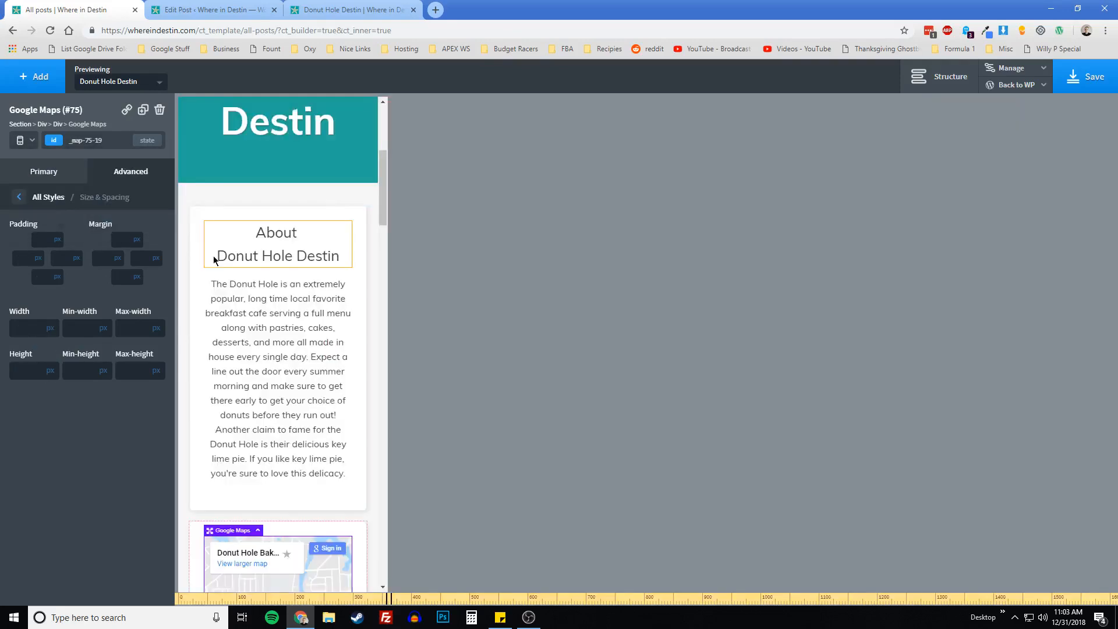
scroll(254, 328, down, 6)
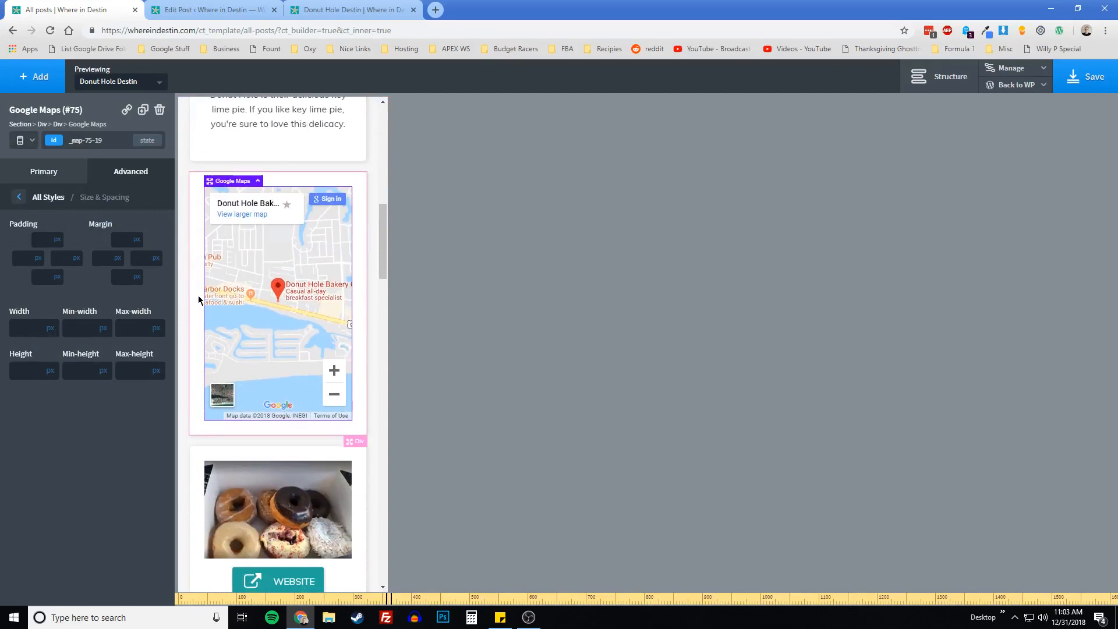
click(199, 301)
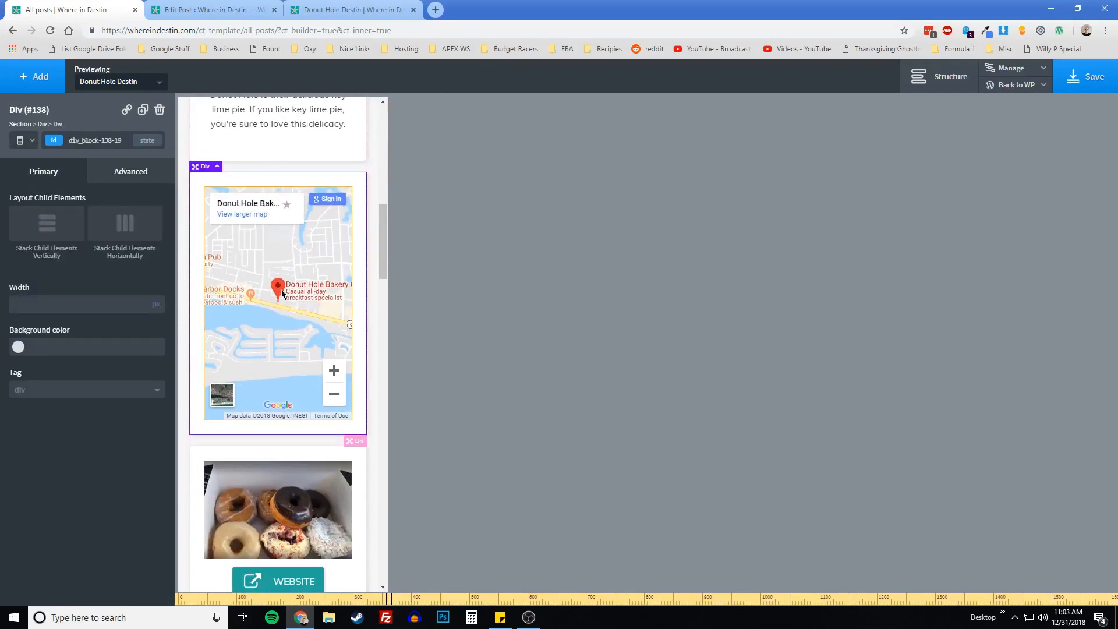
Return the preview to All devices and review the desktop layout around the map, up to the page heading
click(26, 140)
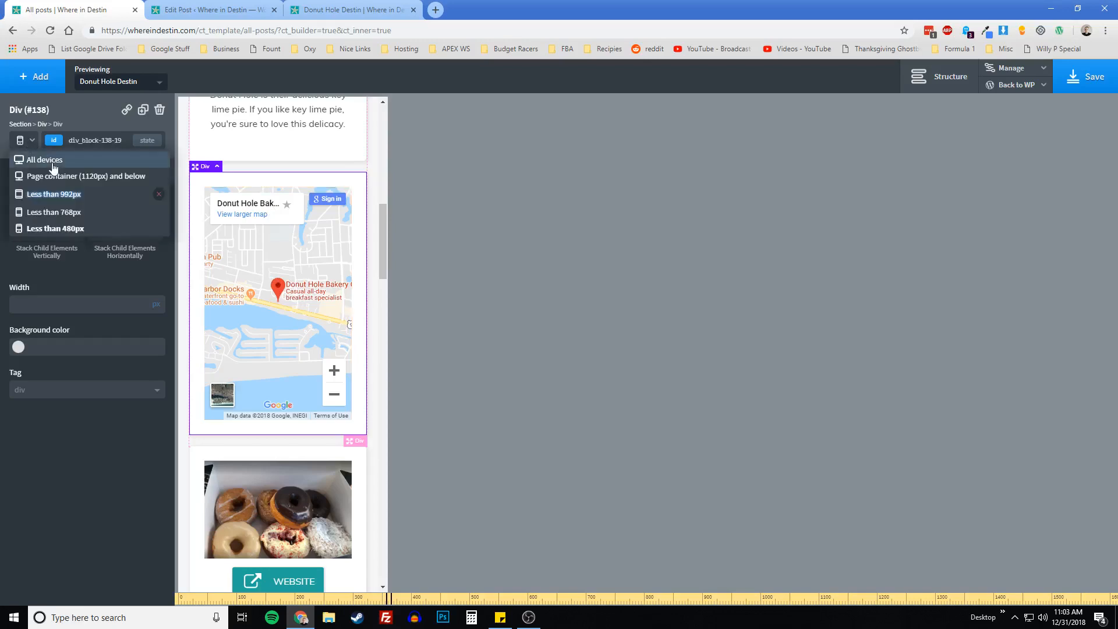
click(29, 157)
scroll(259, 365, up, 4)
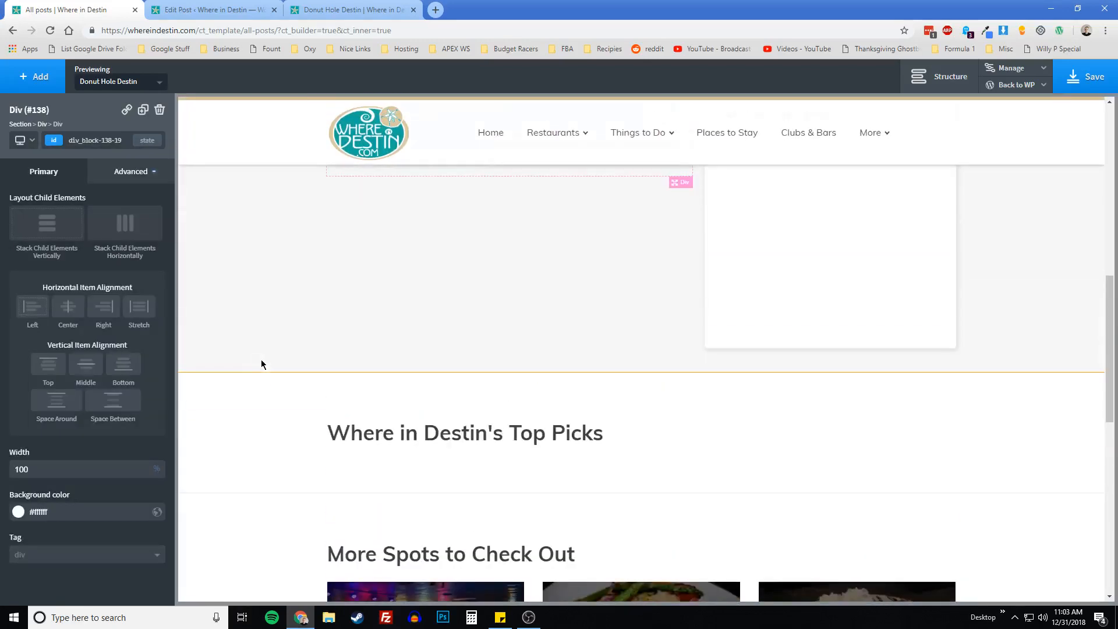
scroll(265, 354, up, 6)
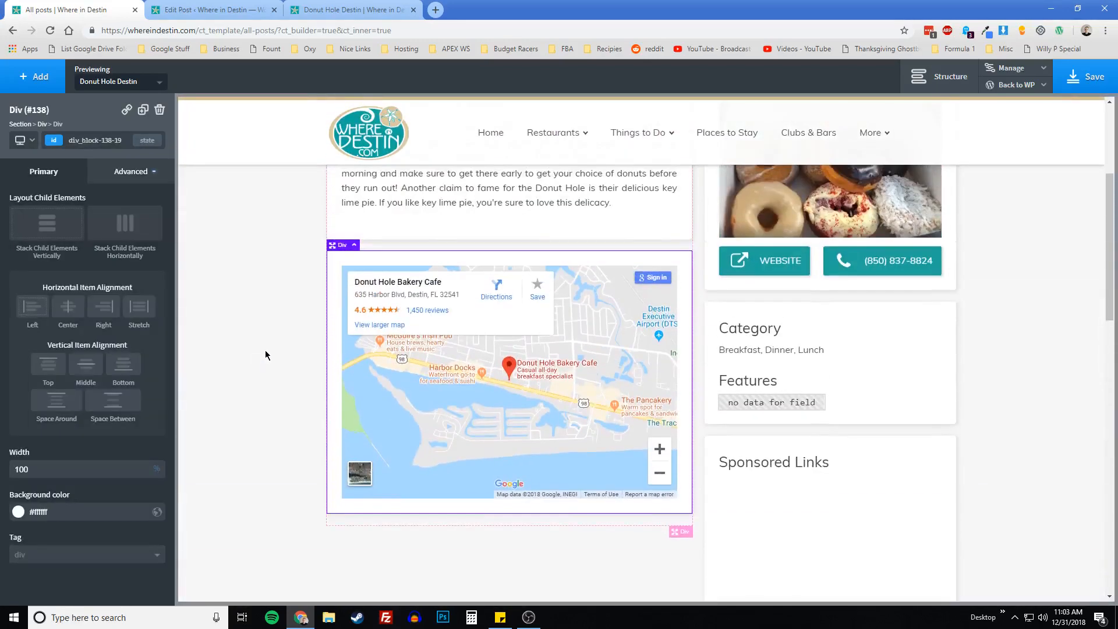
click(265, 354)
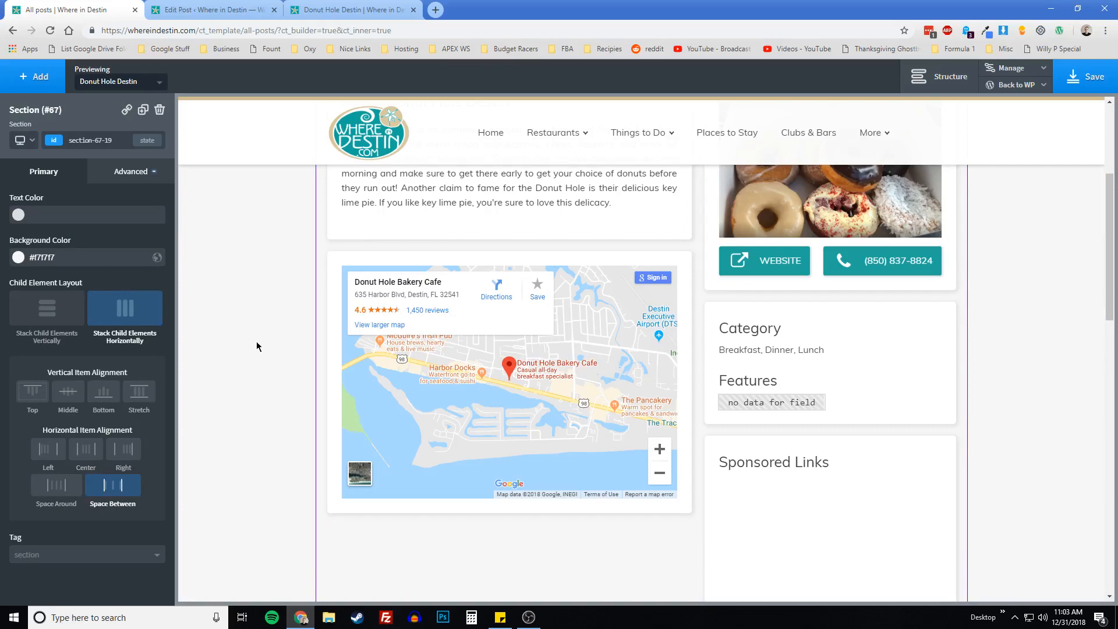
scroll(259, 349, up, 4)
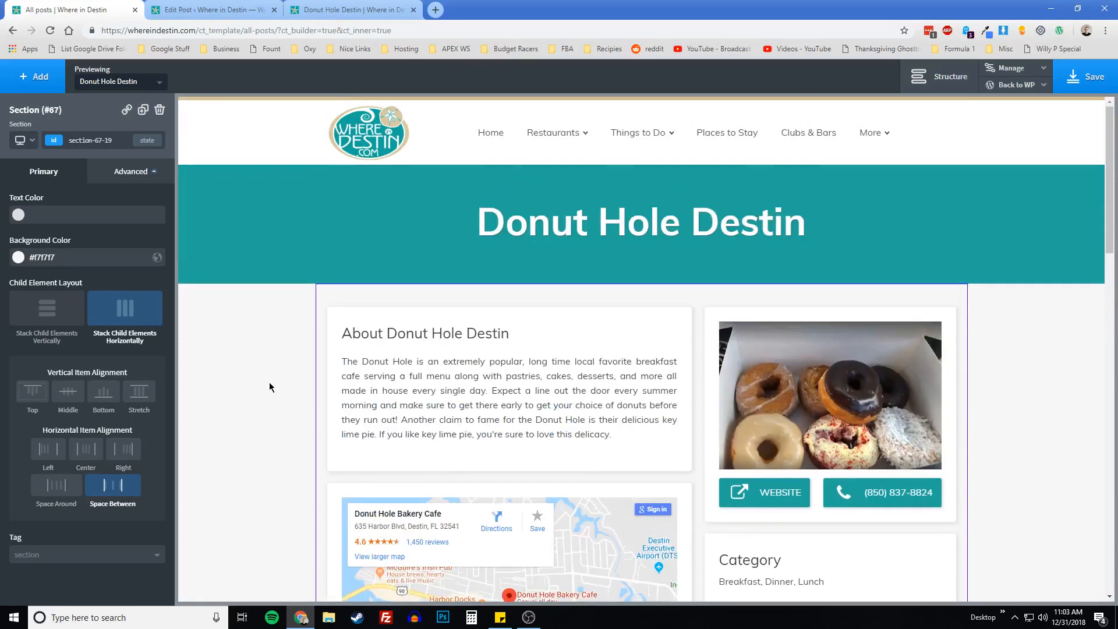